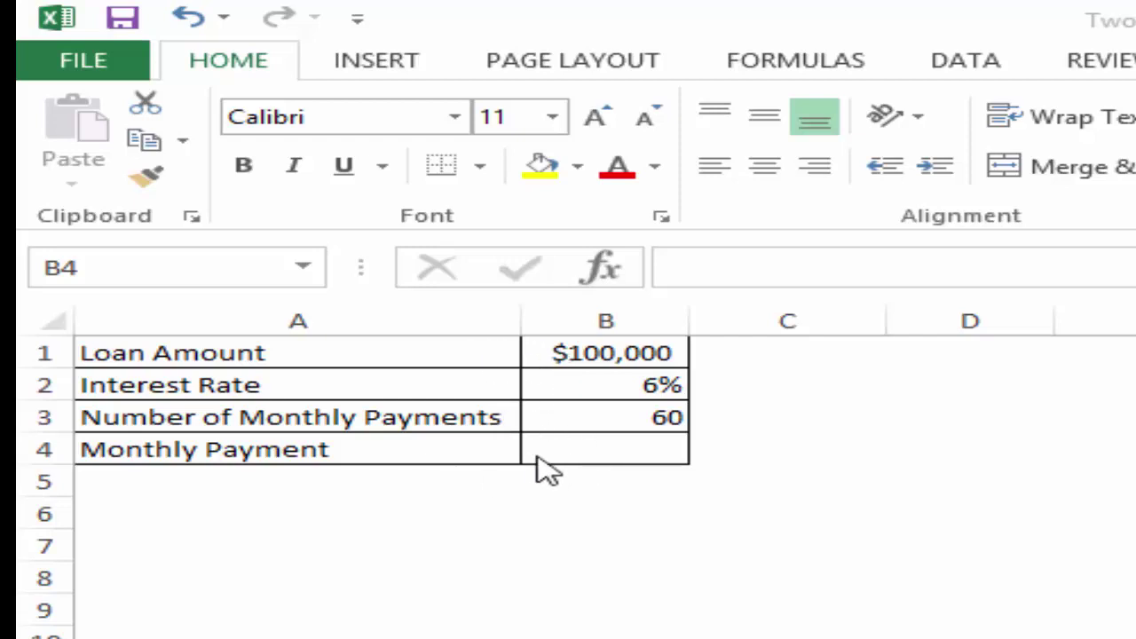
# Step: Enter =PMT(B2/12,B3,B1) in B4 so it shows the ($1,933.28) monthly payment
pyautogui.click(591, 447)
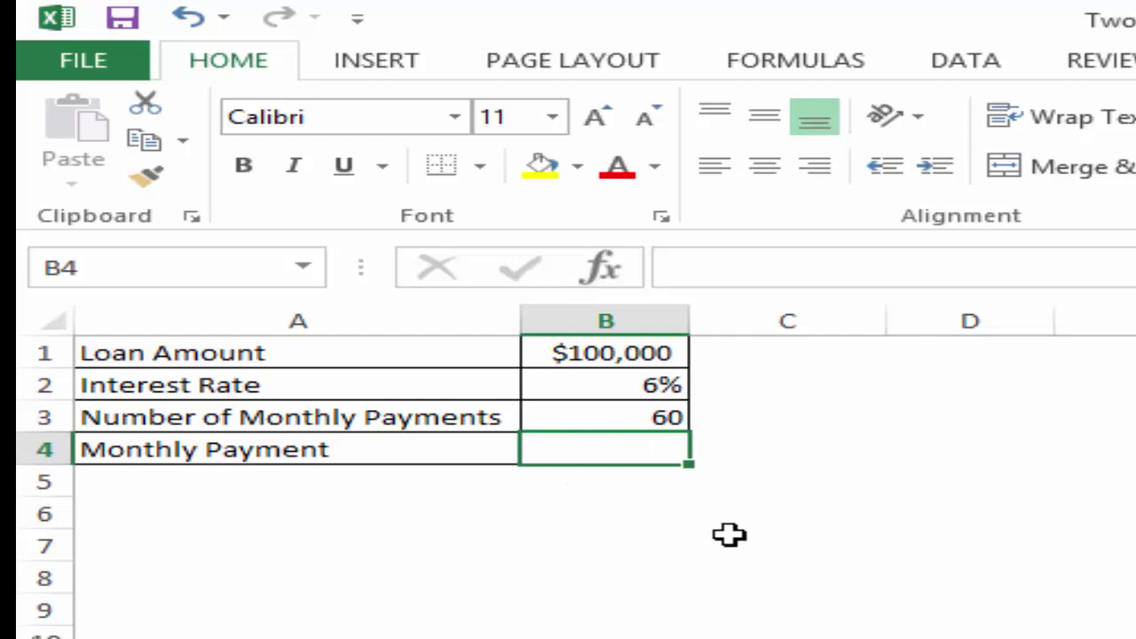
pyautogui.write('=PMT(')
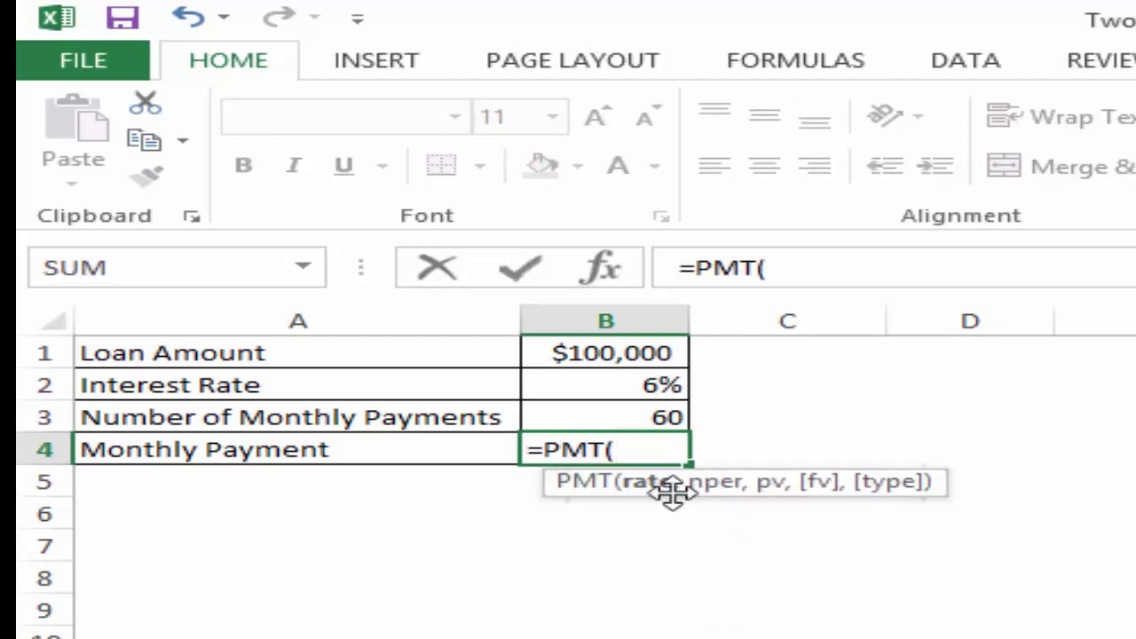
pyautogui.click(603, 389)
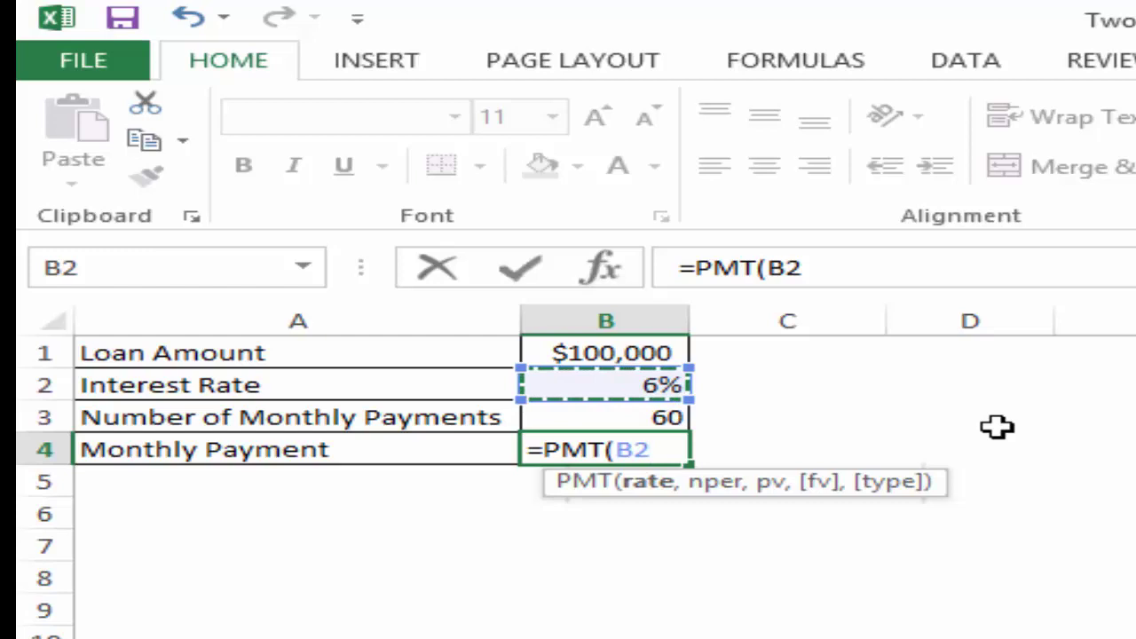
pyautogui.write('/12,')
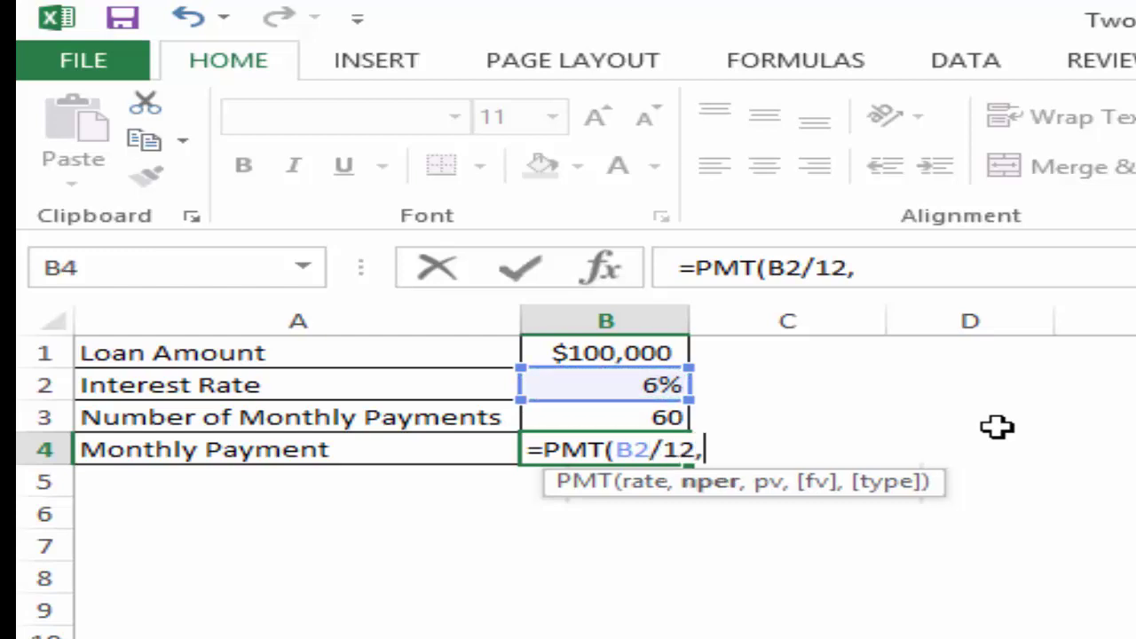
pyautogui.click(625, 417)
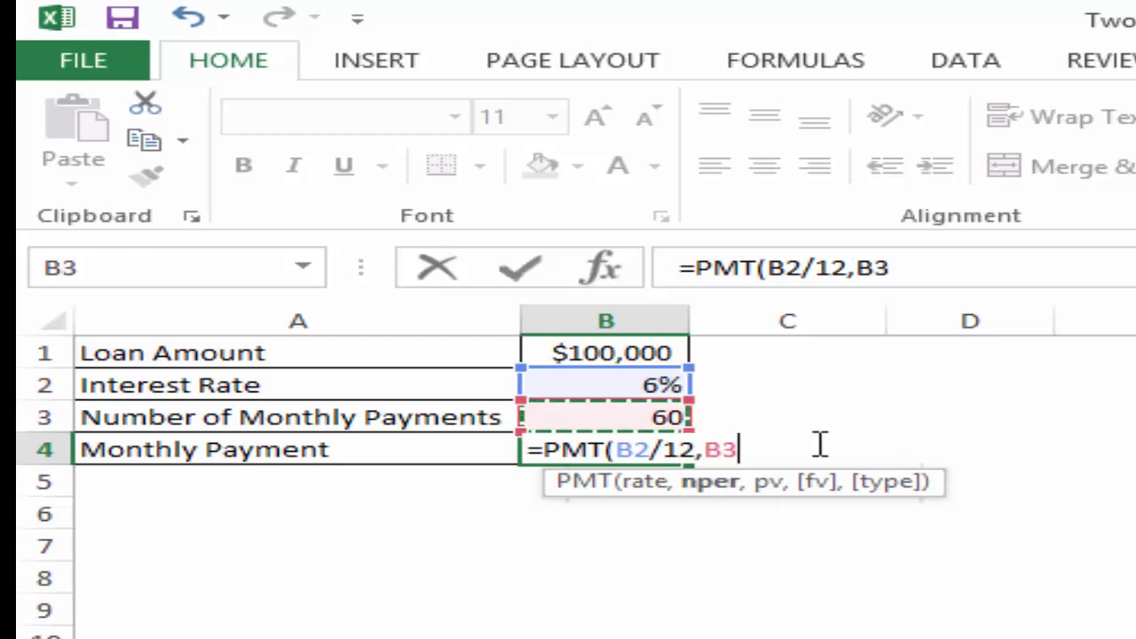
pyautogui.write(',')
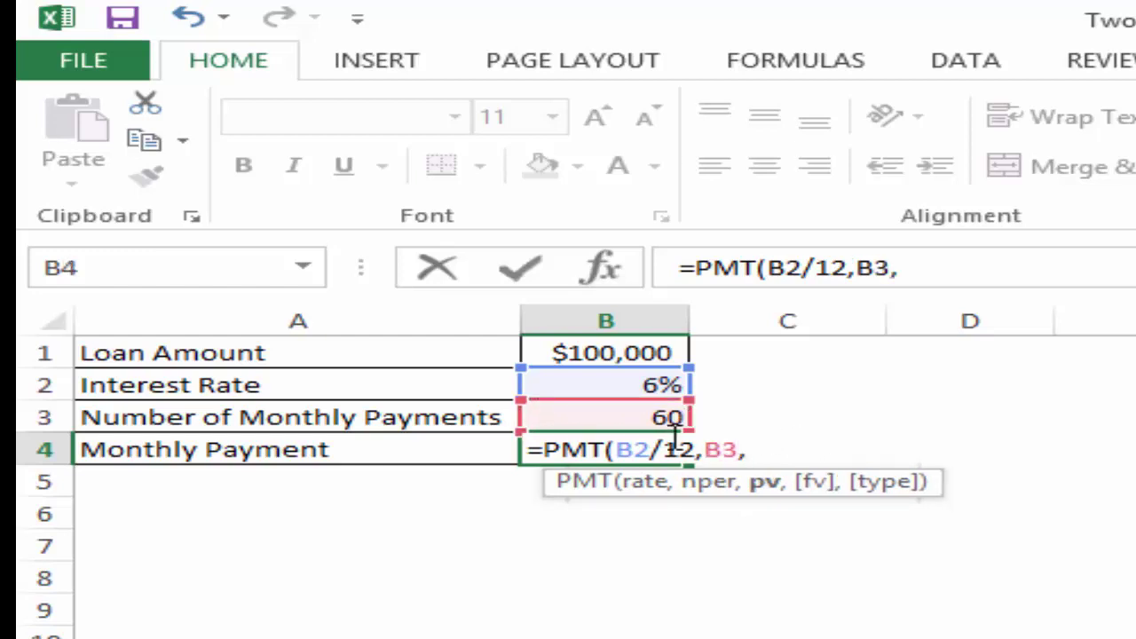
pyautogui.click(591, 353)
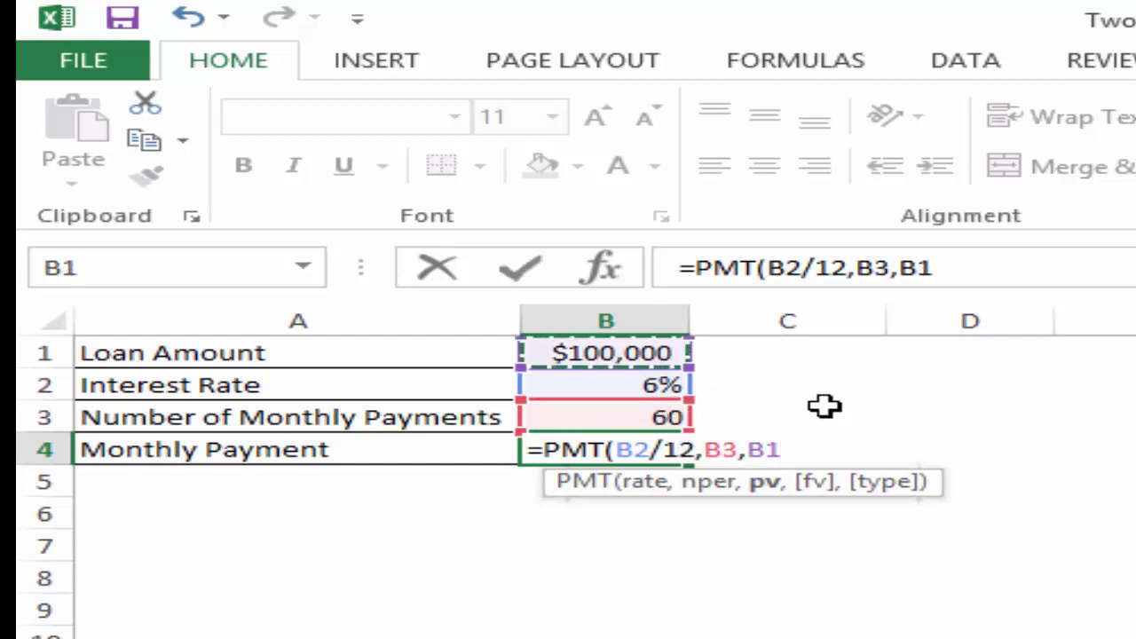
pyautogui.write(')')
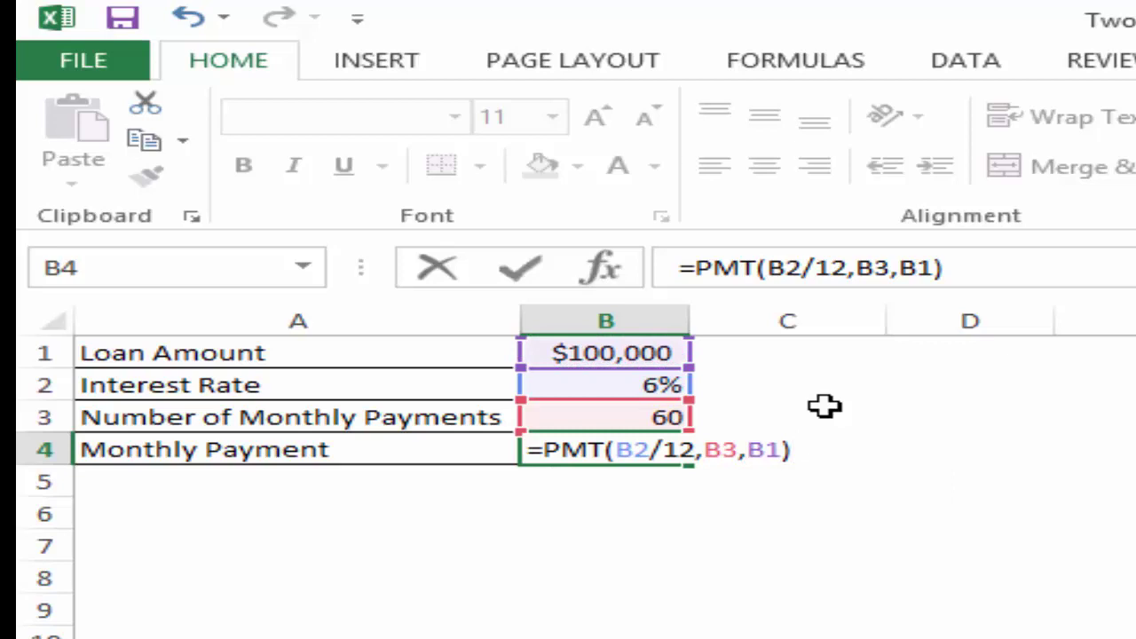
pyautogui.hotkey('ctrl', 'Return')
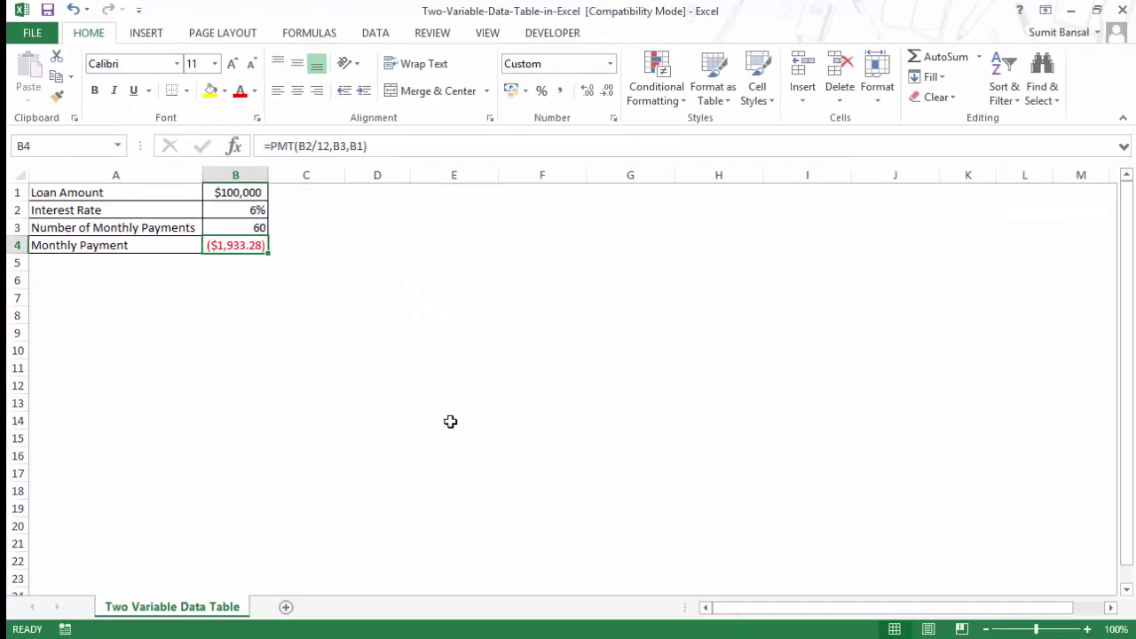
pyautogui.click(373, 213)
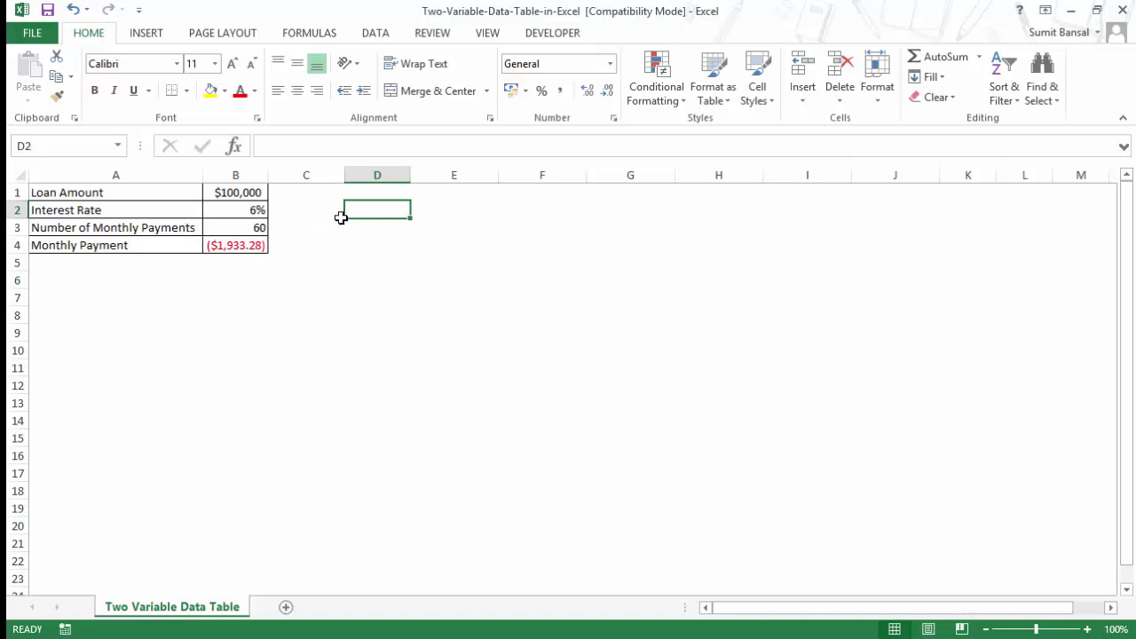
# Step: Enter 72 and 84 in D2:D3 and extend the series down to 240 in D16
pyautogui.write('72')
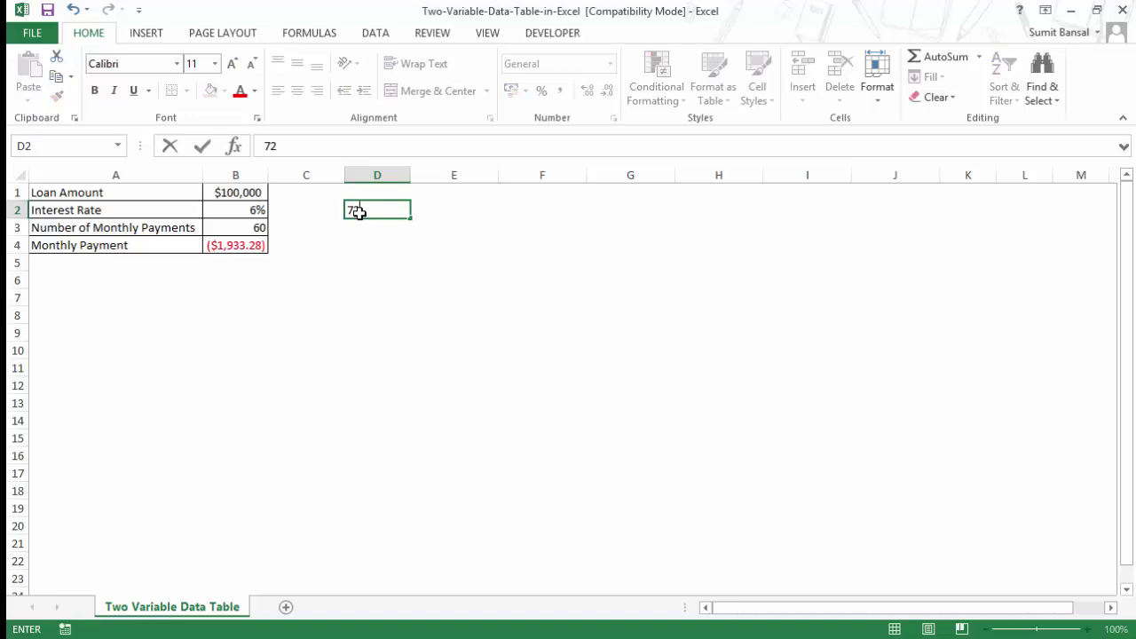
pyautogui.press('Return')
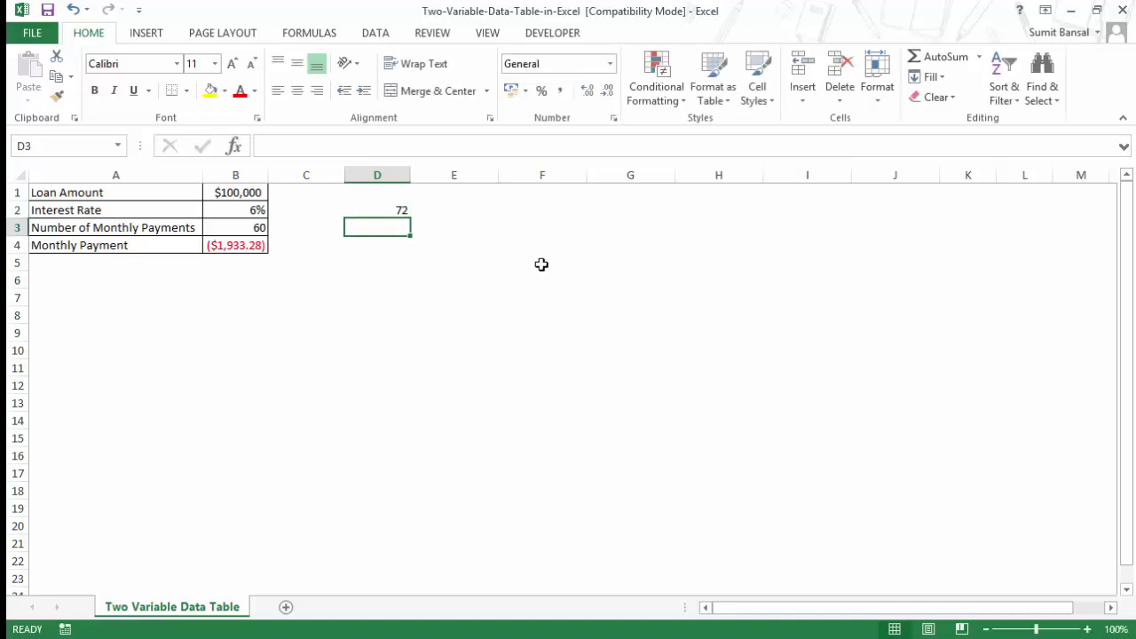
pyautogui.write('84')
pyautogui.press('Return')
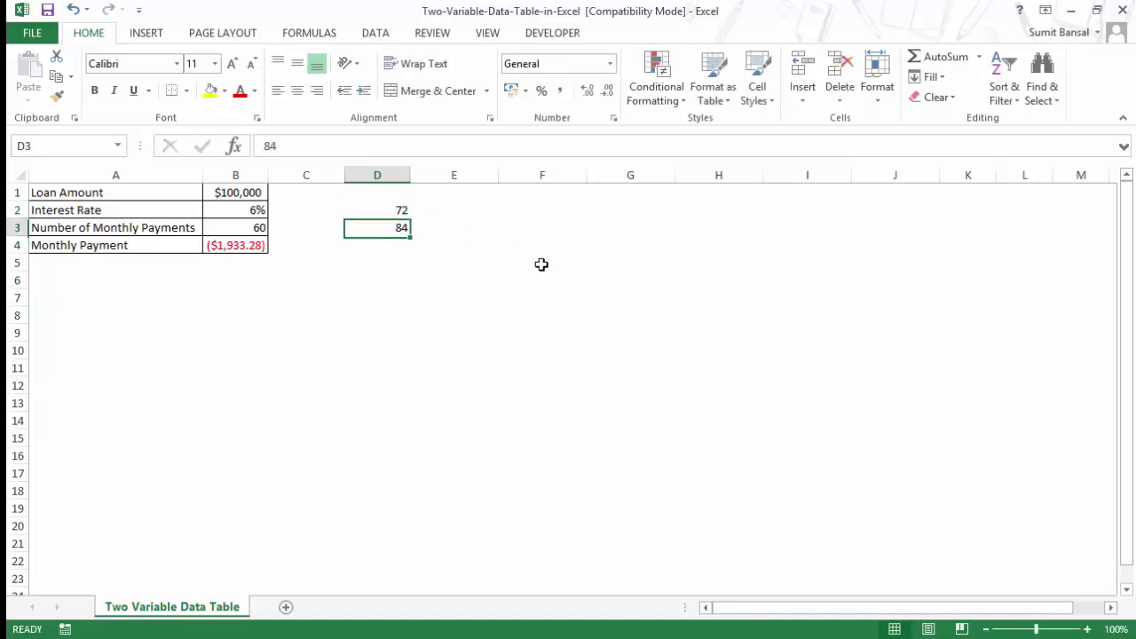
pyautogui.press('Up')
pyautogui.press('Up')
pyautogui.hotkey('shift', 'Down')
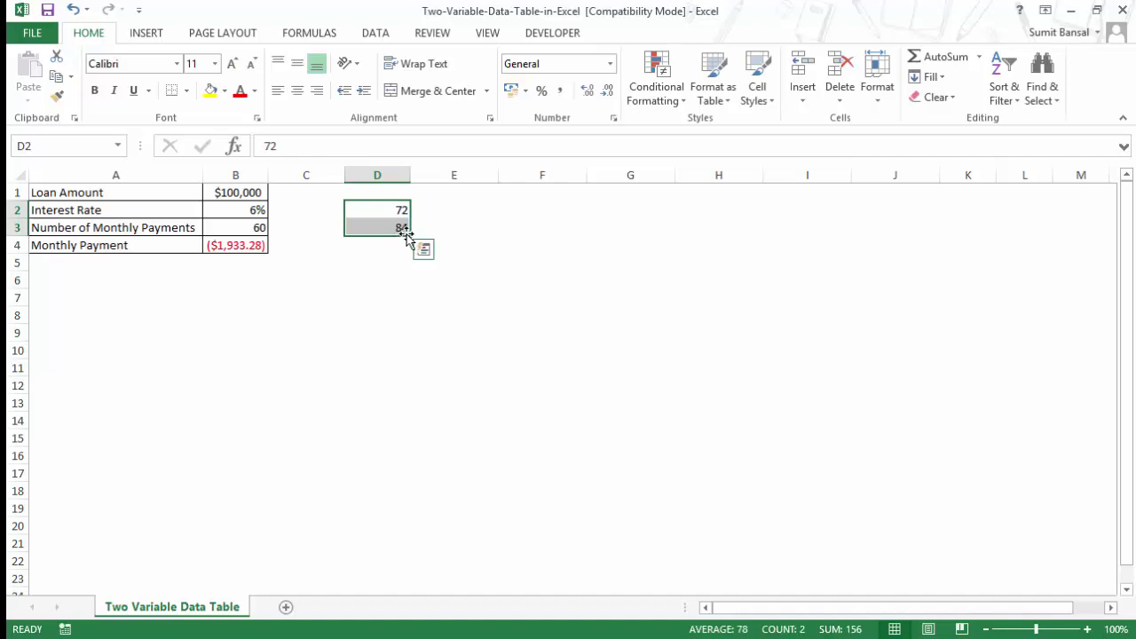
pyautogui.moveTo(413, 236); pyautogui.dragTo(413, 465)
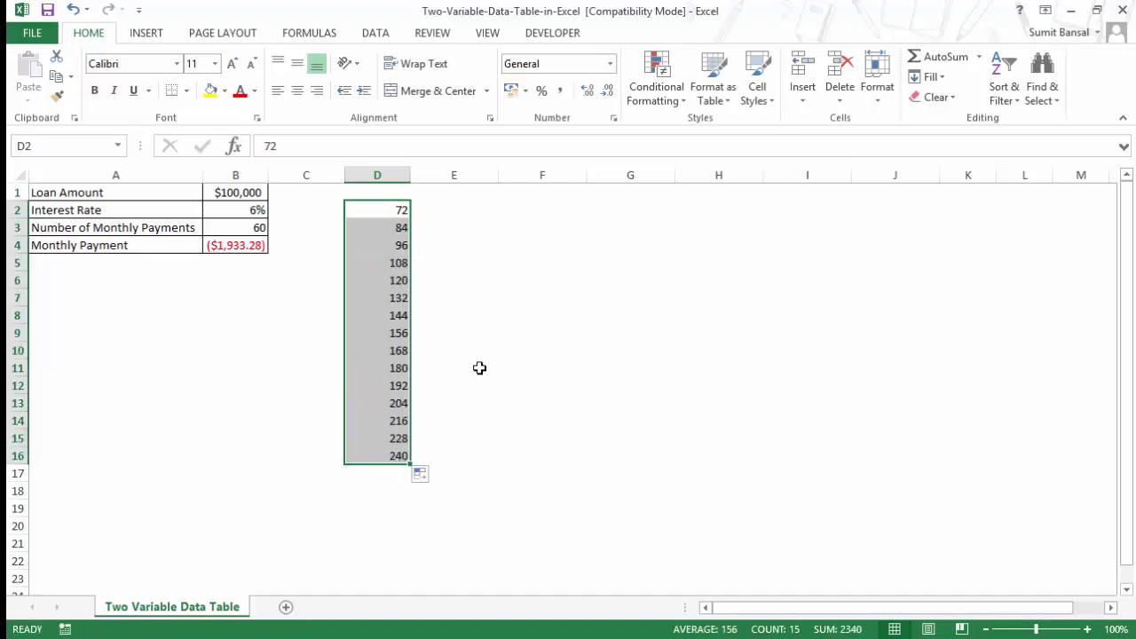
# Step: Enter 50,000 in E1 and 60,000 in F1, then extend the series to 100,000 in J1
pyautogui.click(242, 192)
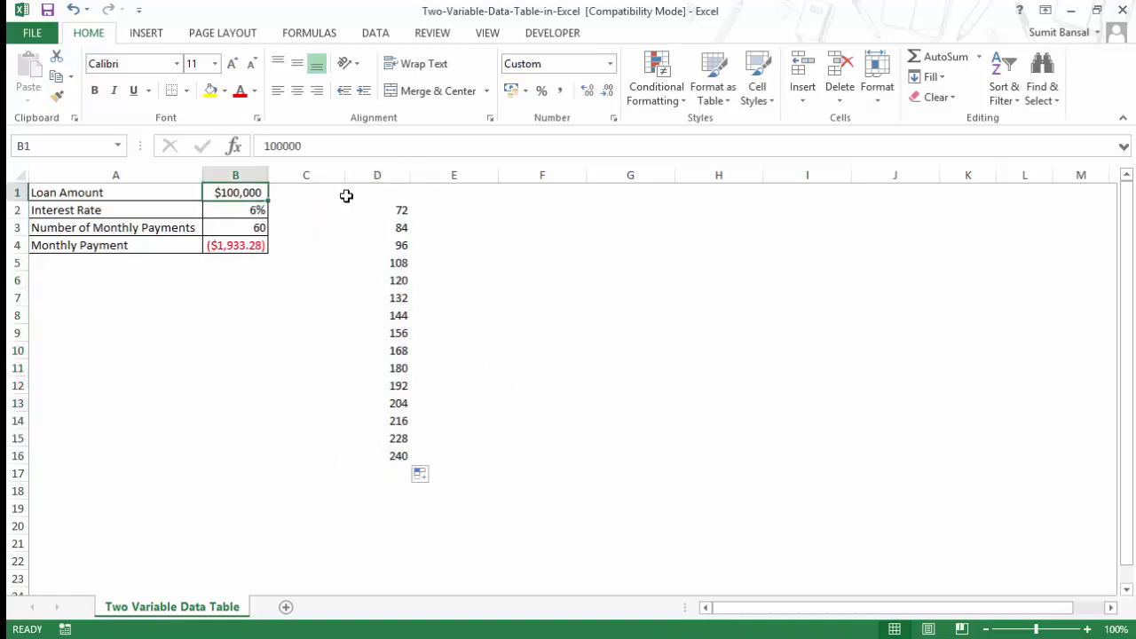
pyautogui.click(439, 193)
pyautogui.write('50')
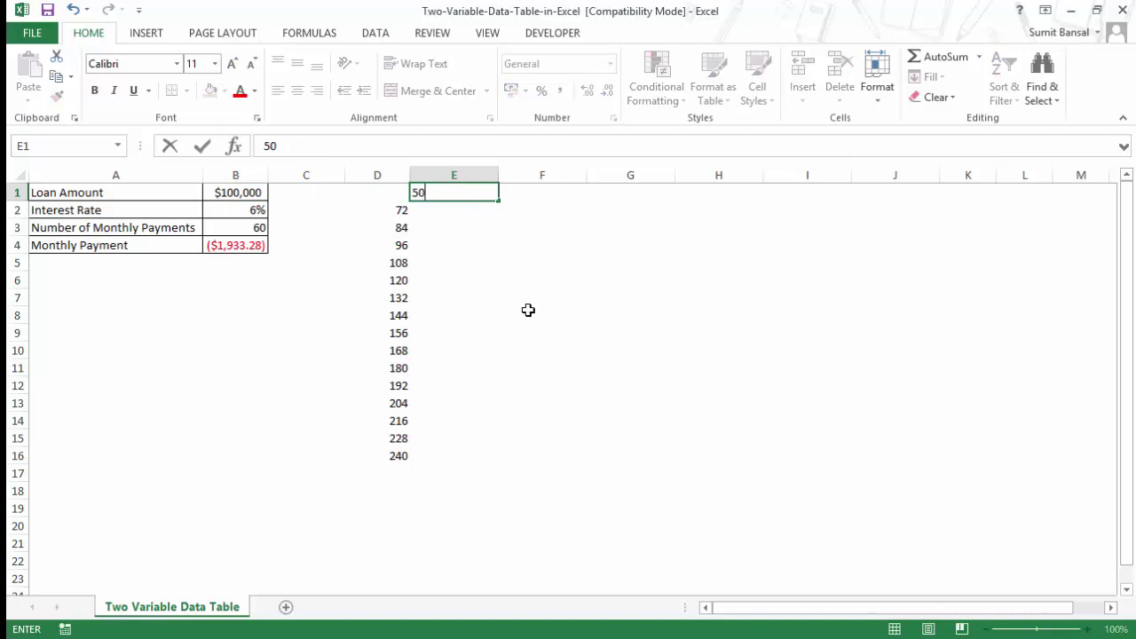
pyautogui.write(',000')
pyautogui.press('Return')
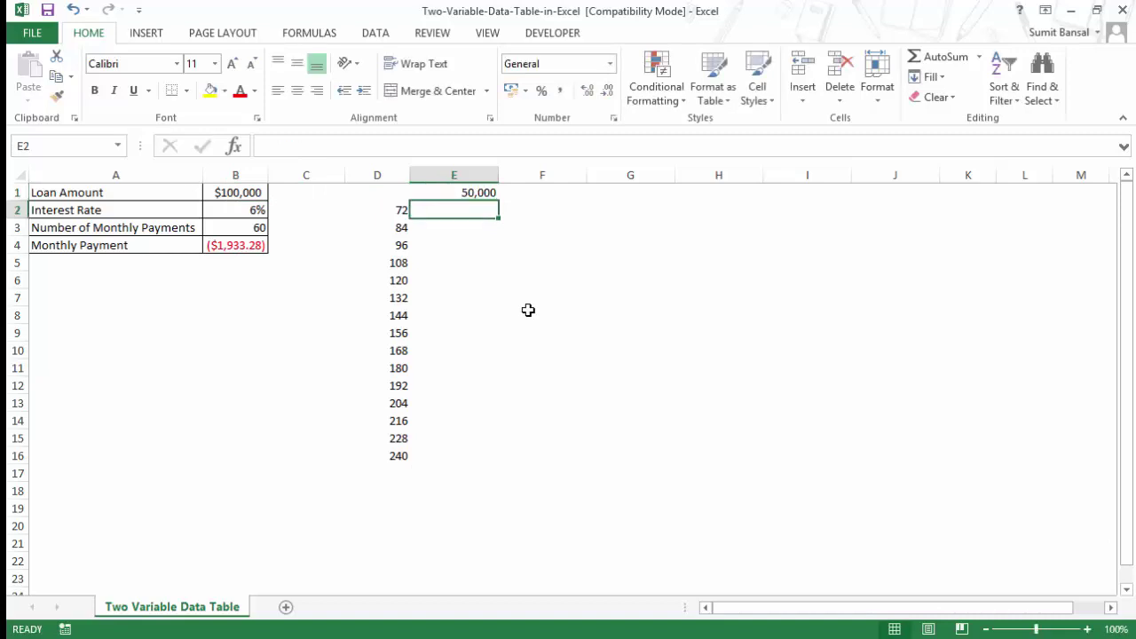
pyautogui.press('Up')
pyautogui.click(505, 197)
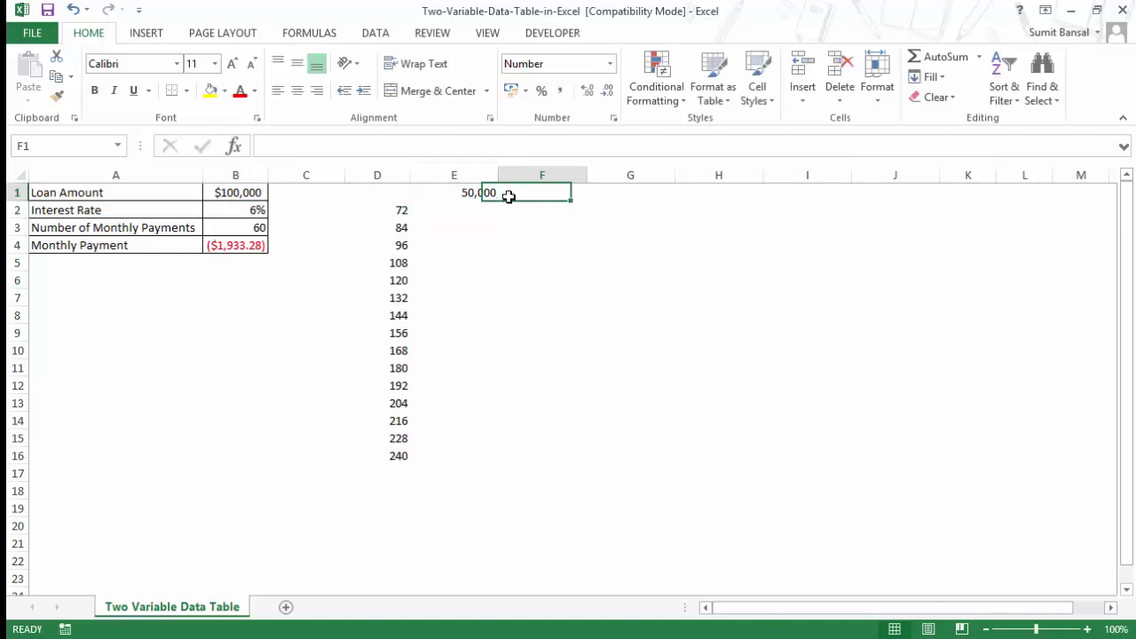
pyautogui.write('60')
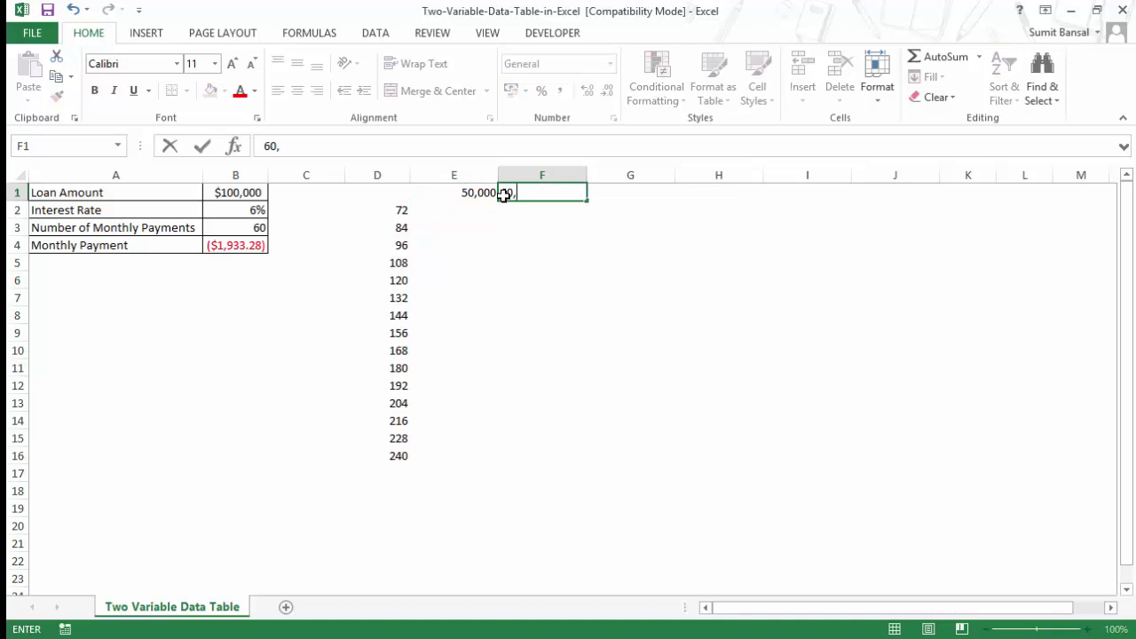
pyautogui.write(',000')
pyautogui.press('Return')
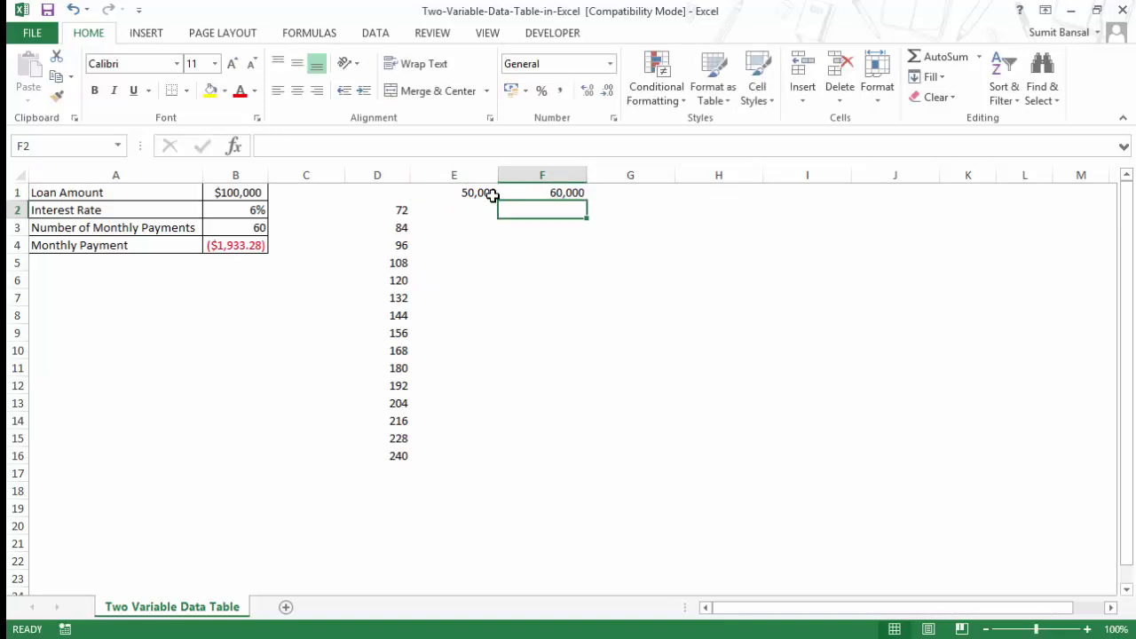
pyautogui.moveTo(494, 195); pyautogui.dragTo(901, 194)
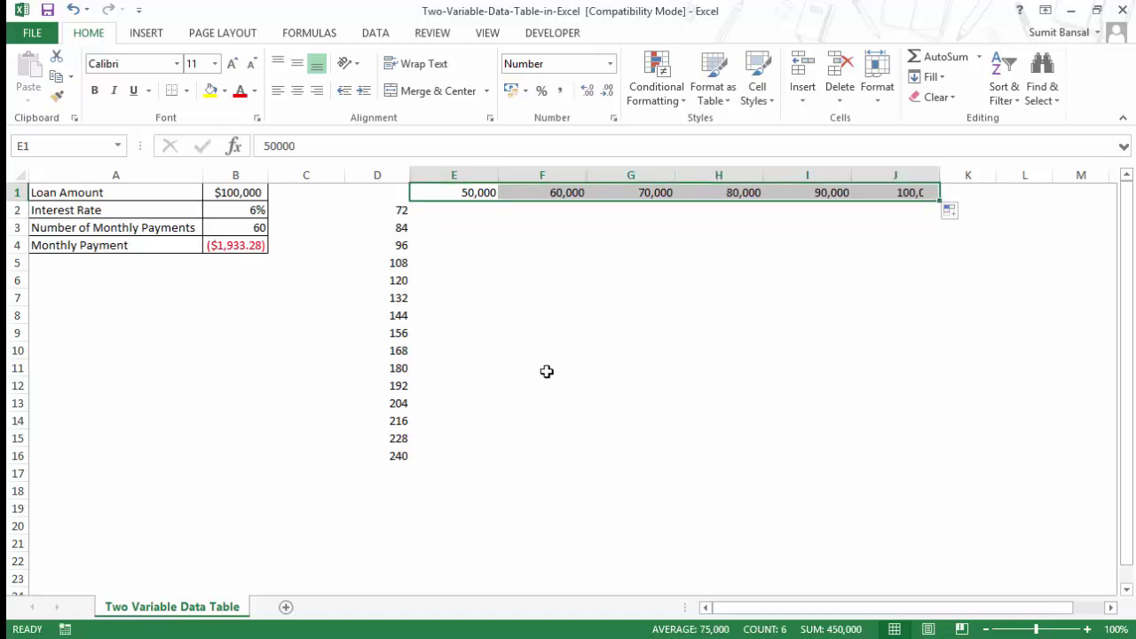
pyautogui.click(391, 192)
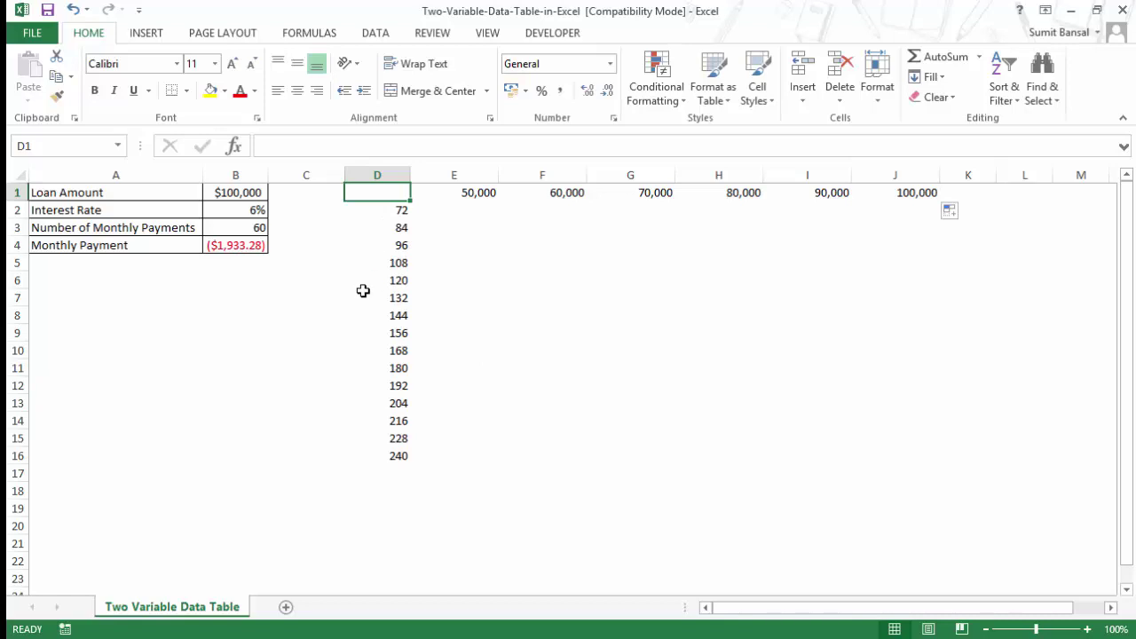
# Step: Set corner cell D1 to =B4 so it displays ($1,933.28)
pyautogui.write('=')
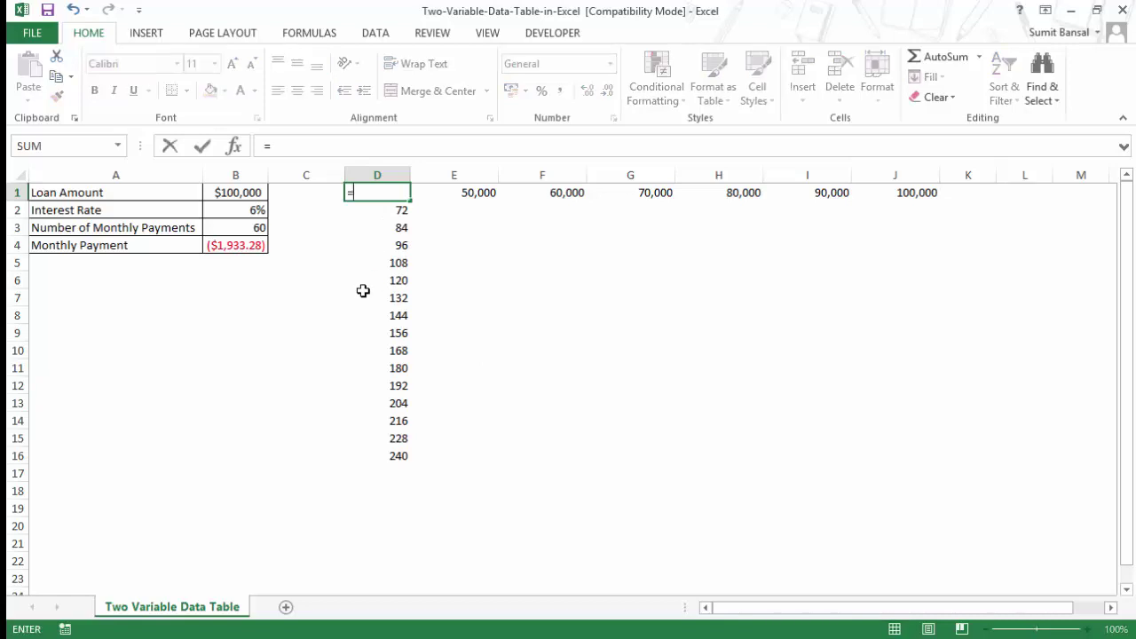
pyautogui.click(245, 246)
pyautogui.press('Return')
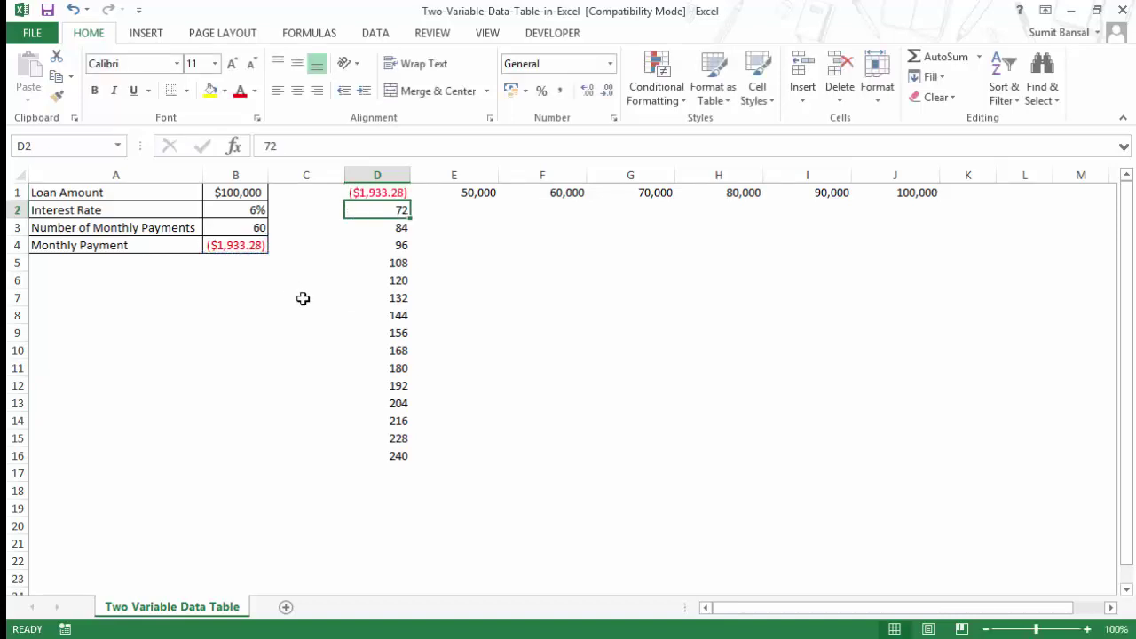
pyautogui.press('Up')
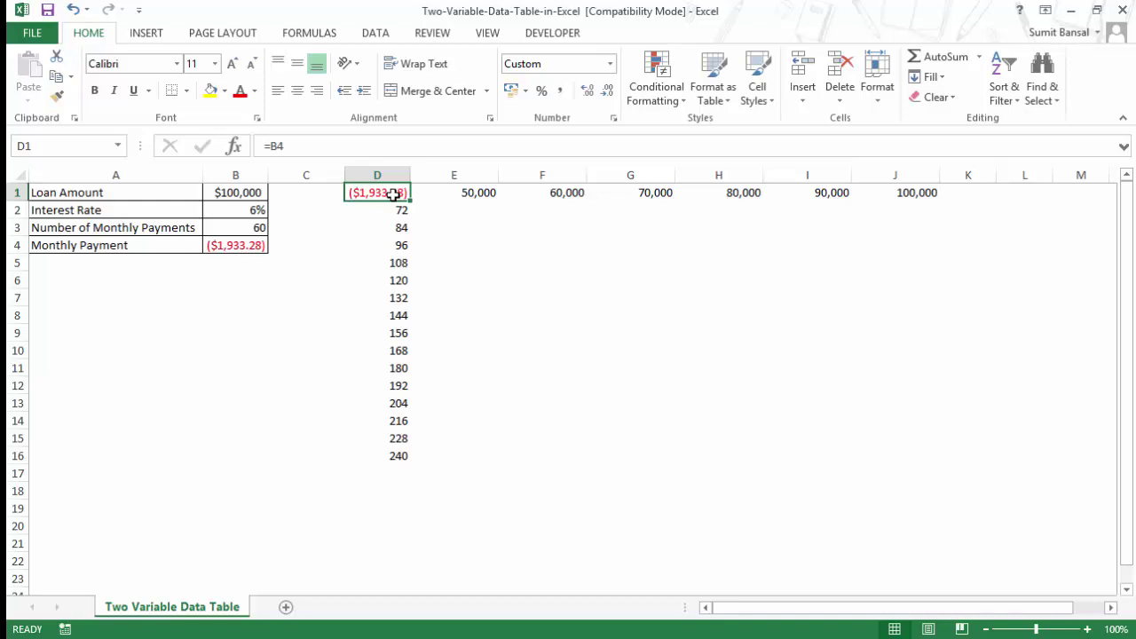
# Step: Select D1:J16 and bring up the Data Table dialog from Data > What-If Analysis
pyautogui.moveTo(392, 194); pyautogui.dragTo(908, 459)
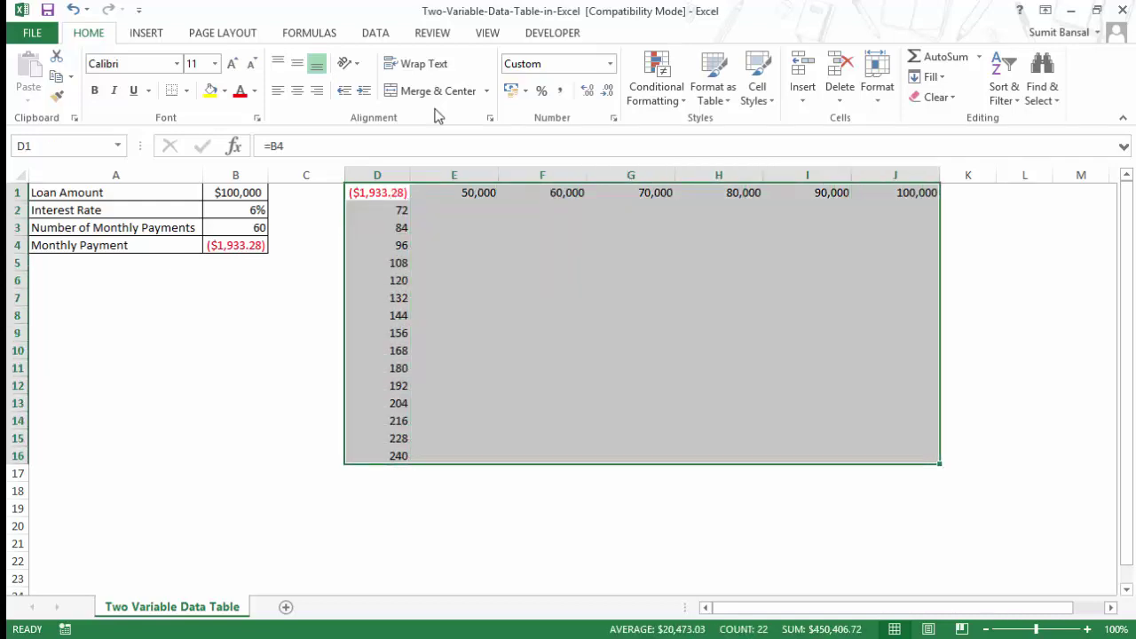
pyautogui.click(374, 36)
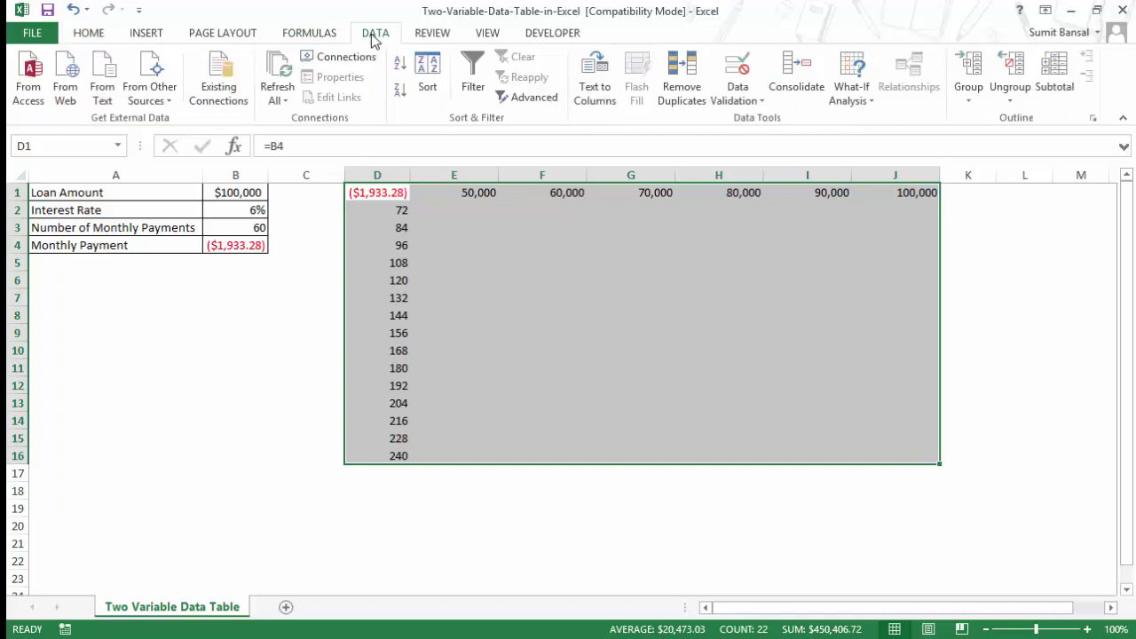
pyautogui.click(852, 94)
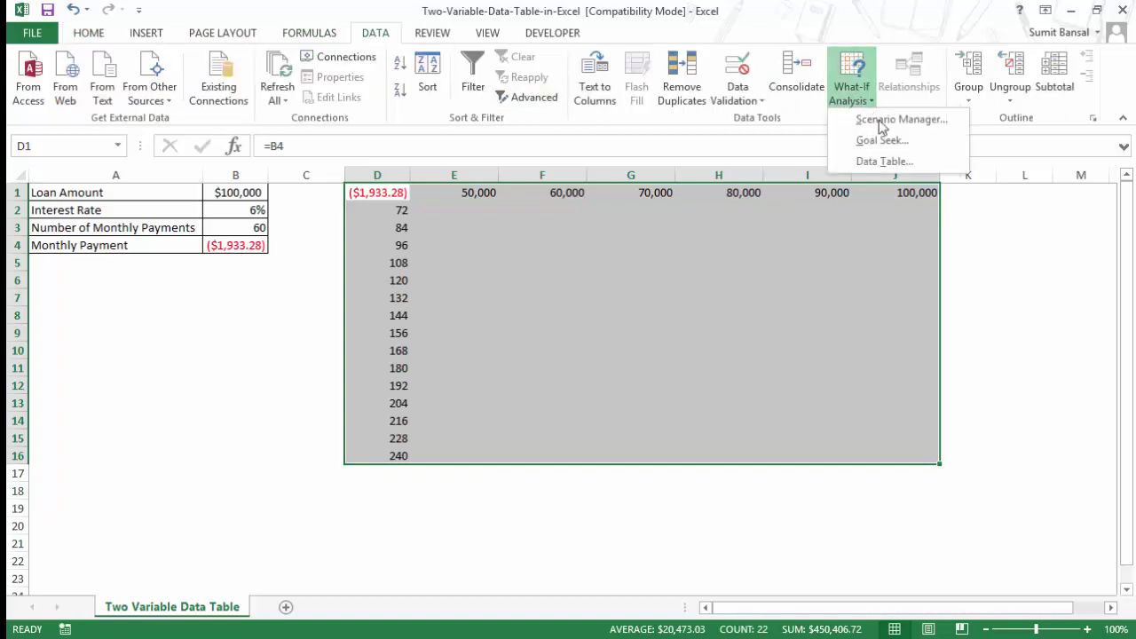
pyautogui.click(891, 168)
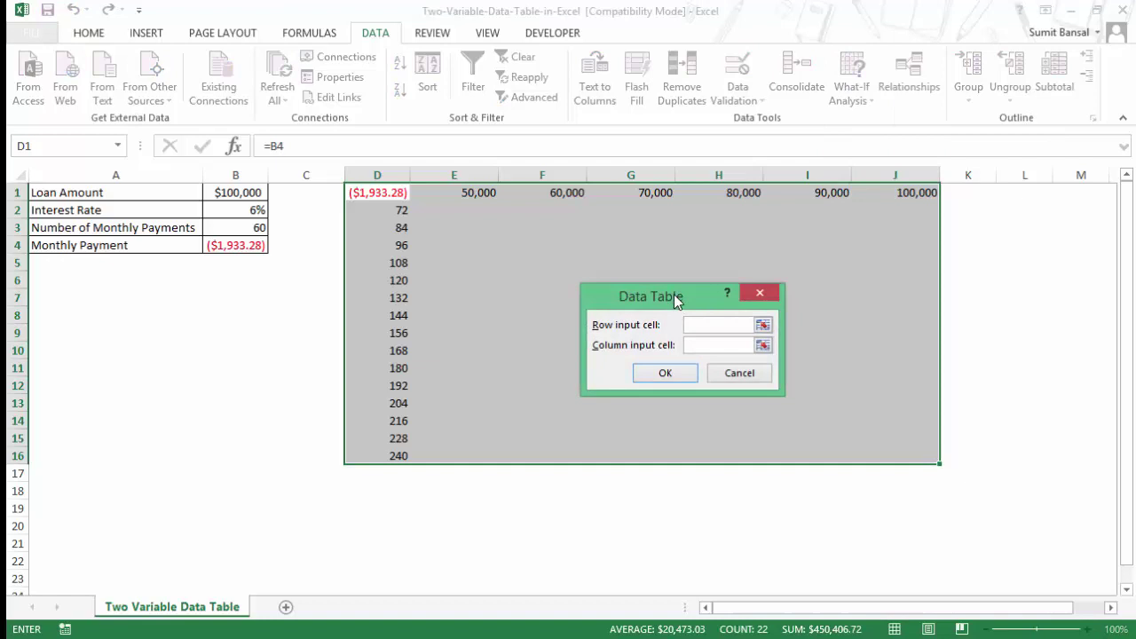
pyautogui.moveTo(675, 300)
pyautogui.mouseDown()
pyautogui.moveTo(649, 337)
pyautogui.moveTo(663, 309)
pyautogui.mouseUp()
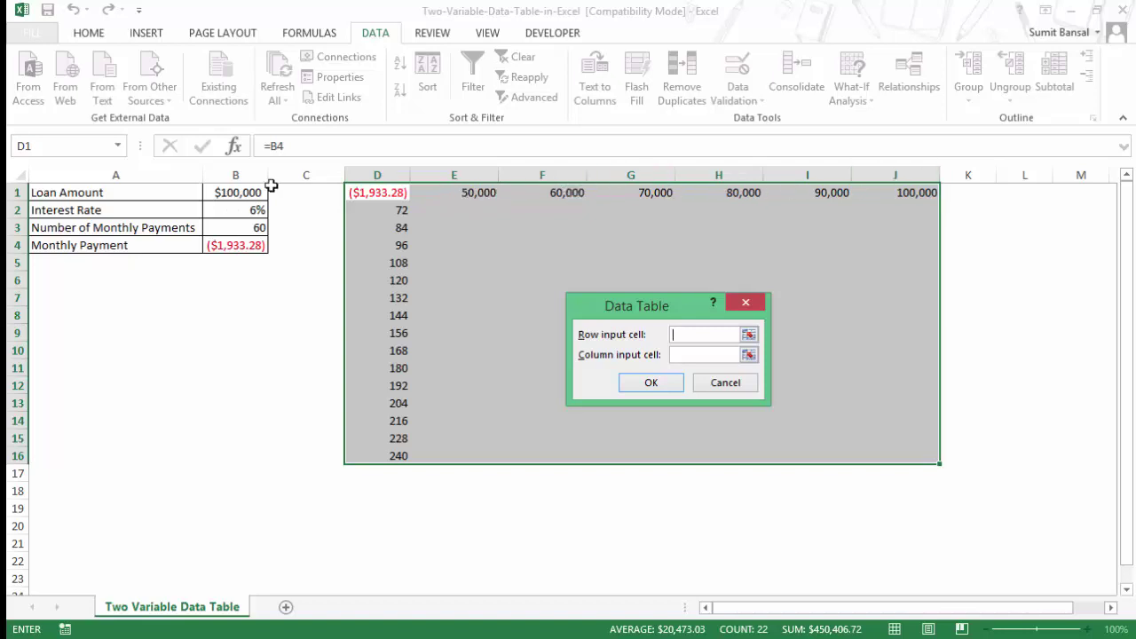
# Step: Use B1 as the row input cell and B3 as the column input cell to generate the table
pyautogui.click(239, 191)
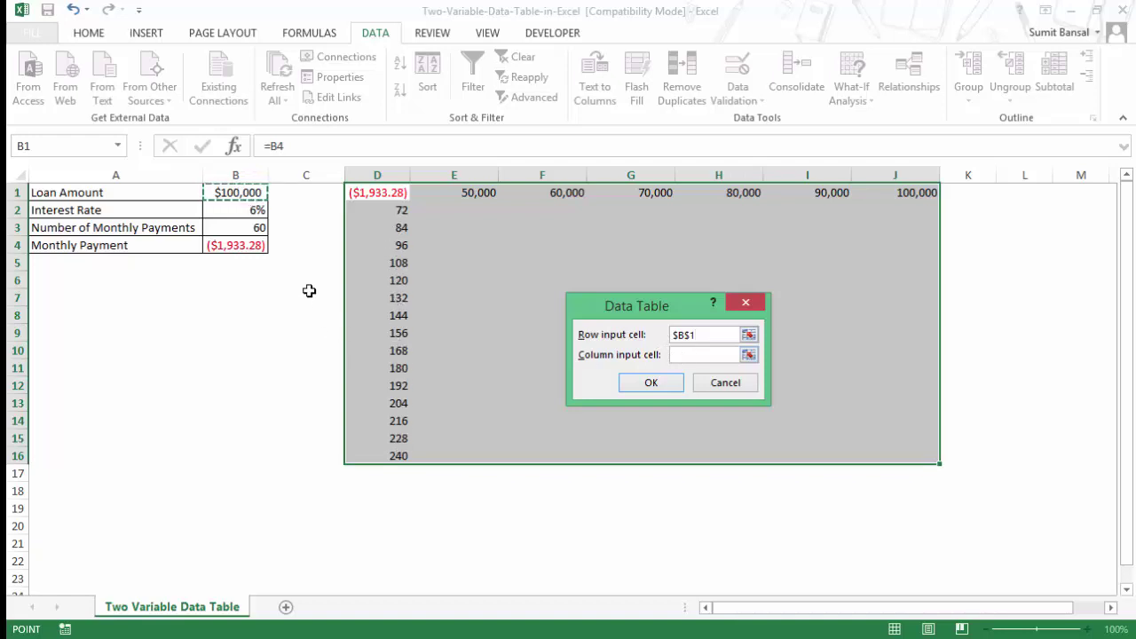
pyautogui.click(680, 355)
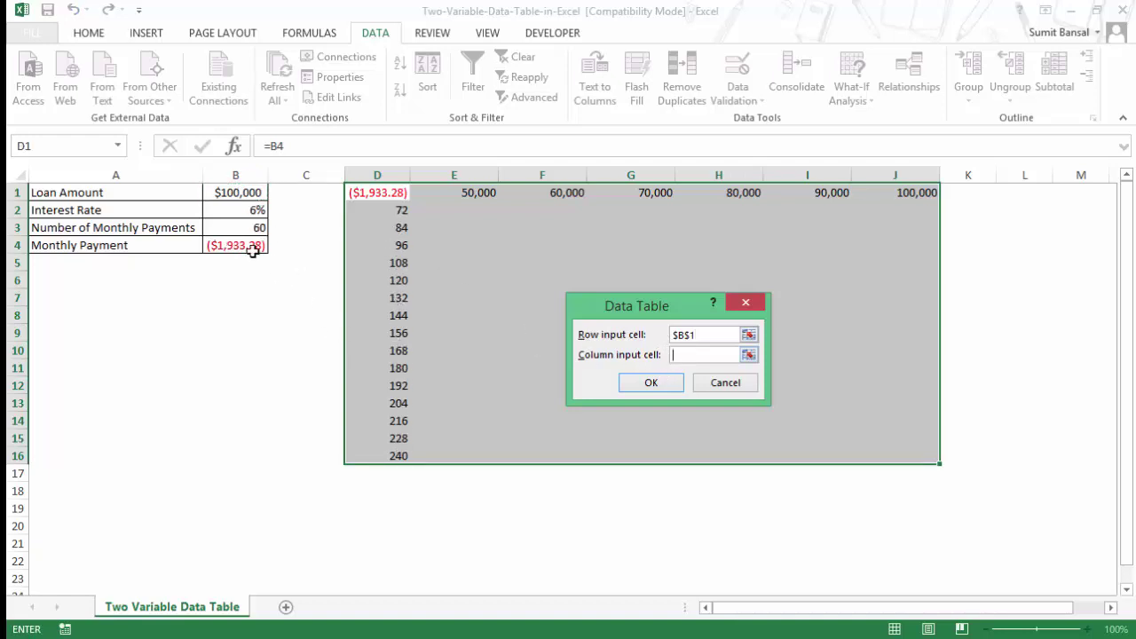
pyautogui.click(243, 229)
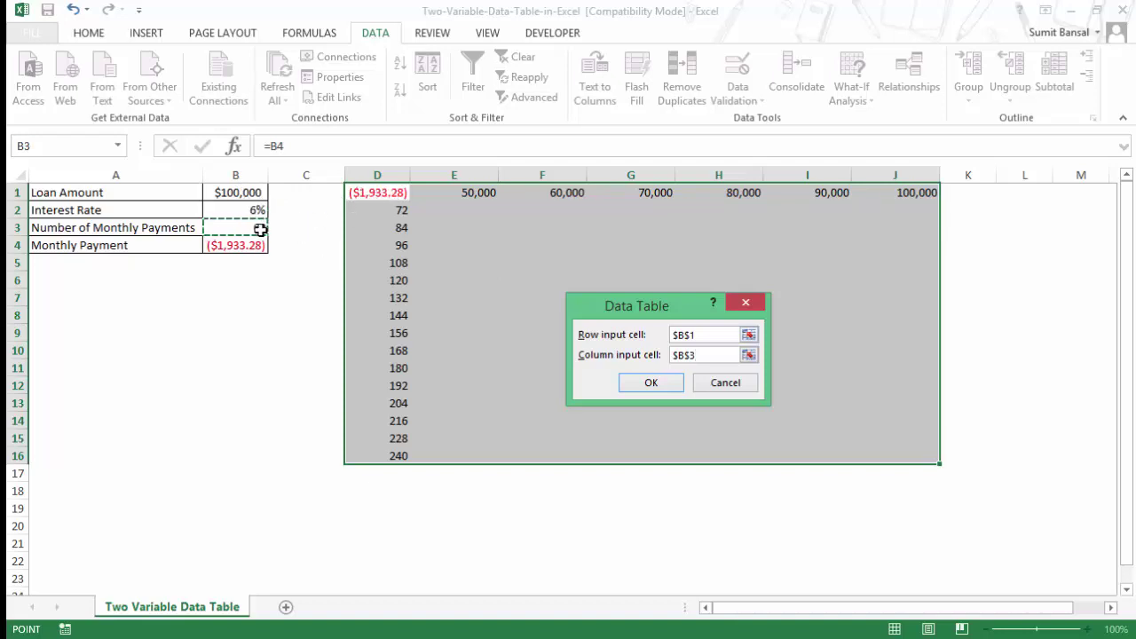
pyautogui.click(646, 391)
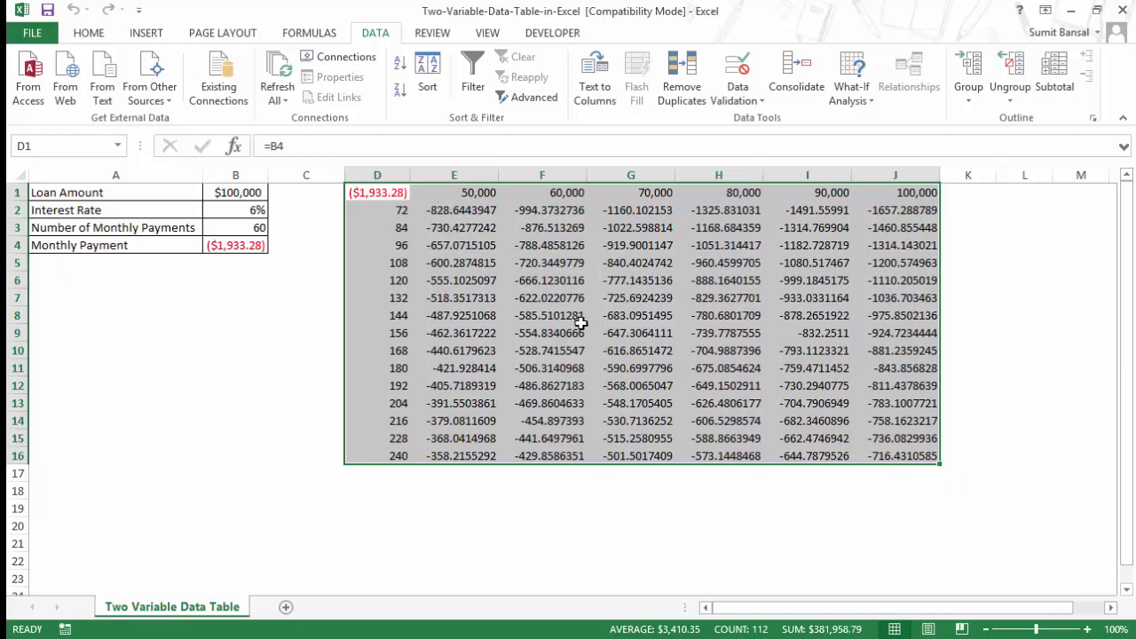
pyautogui.click(399, 212)
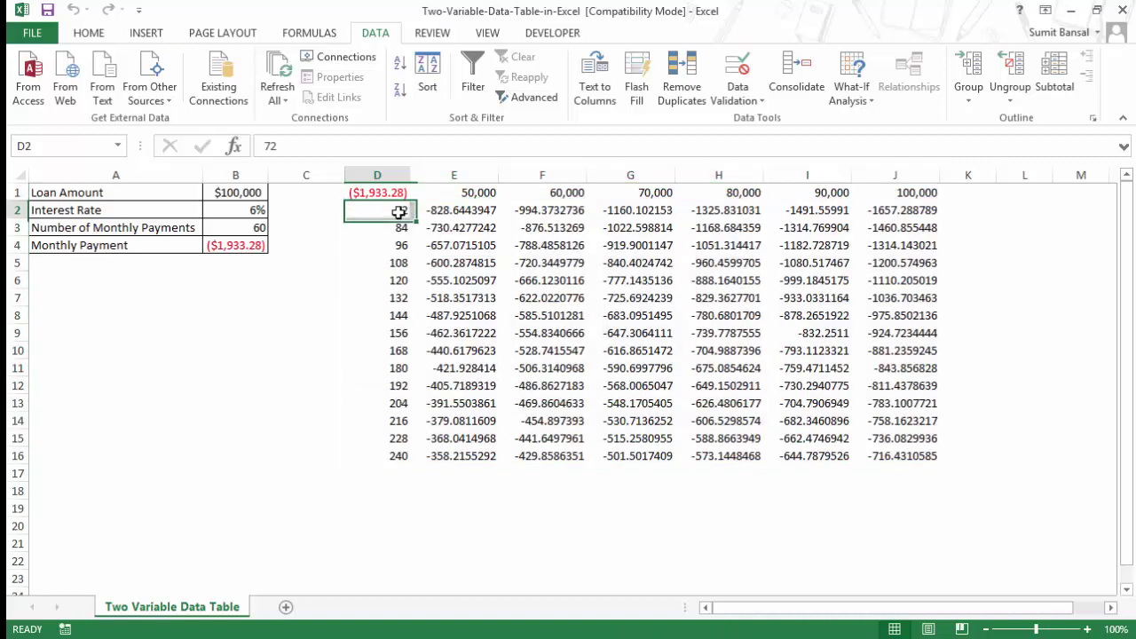
pyautogui.click(478, 192)
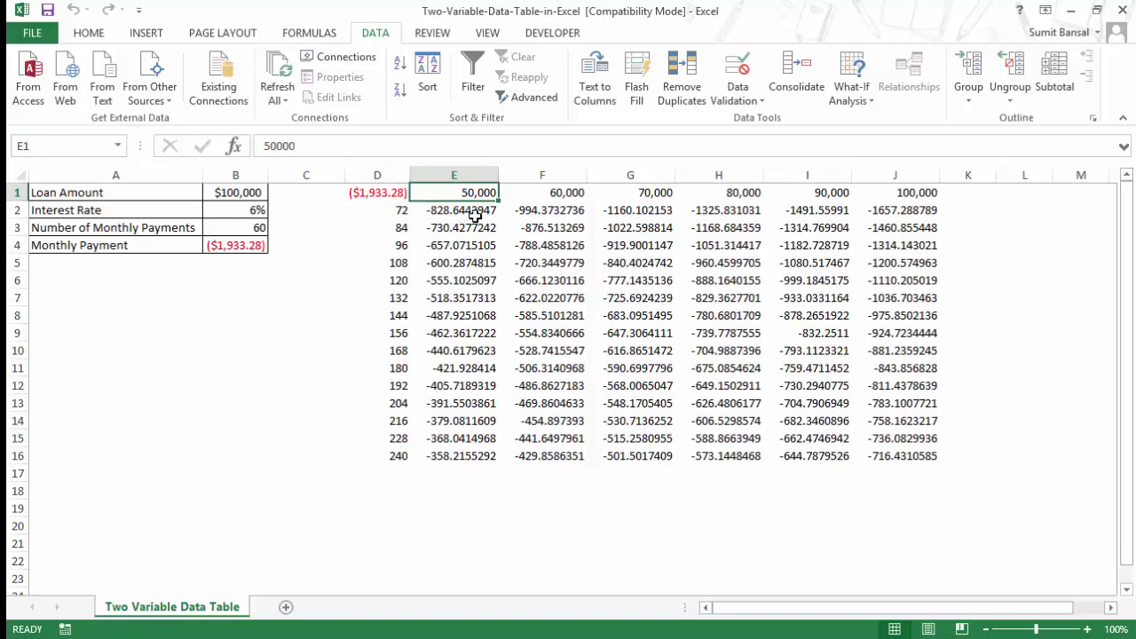
pyautogui.click(403, 459)
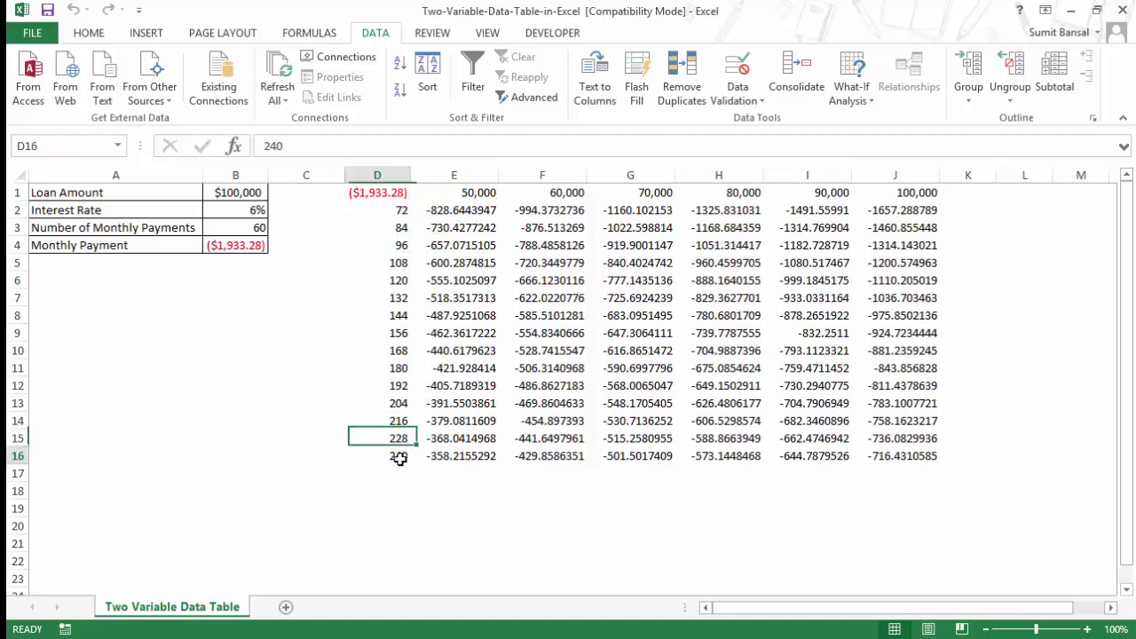
pyautogui.click(926, 191)
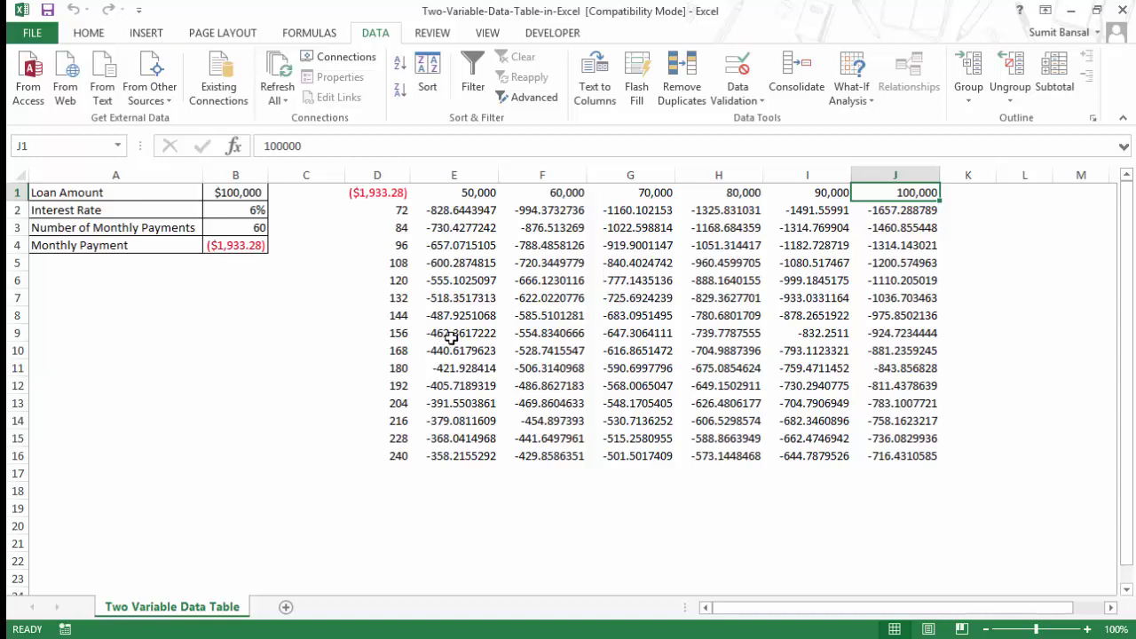
pyautogui.moveTo(451, 316); pyautogui.dragTo(452, 454)
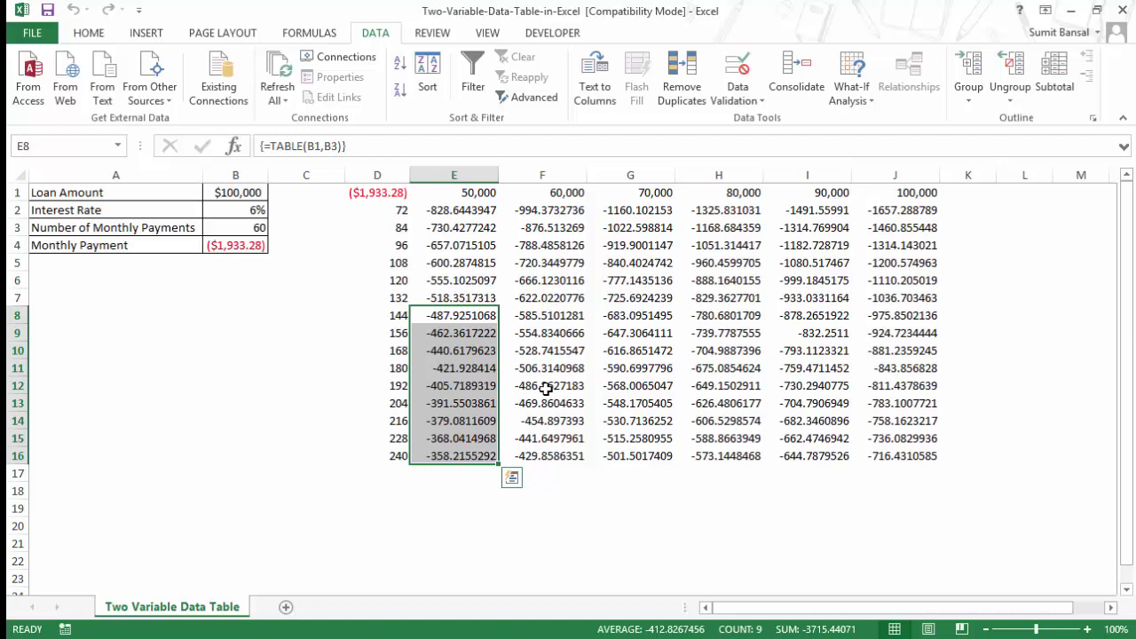
pyautogui.moveTo(545, 388); pyautogui.dragTo(541, 454)
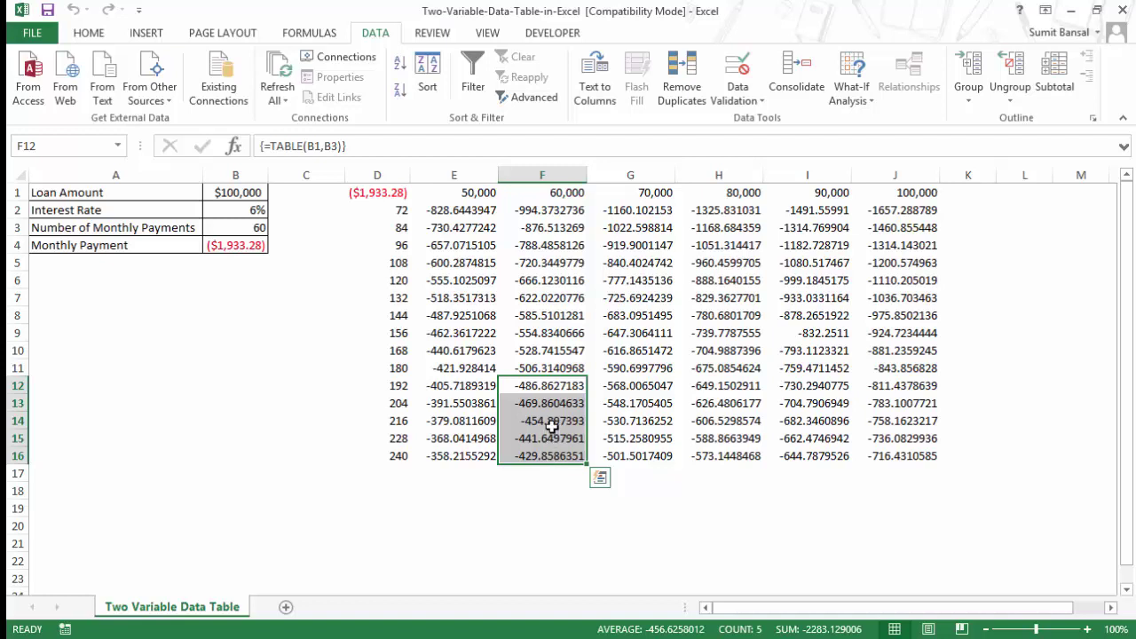
pyautogui.moveTo(548, 388)
pyautogui.mouseDown()
pyautogui.moveTo(546, 399)
pyautogui.moveTo(548, 389)
pyautogui.mouseUp()
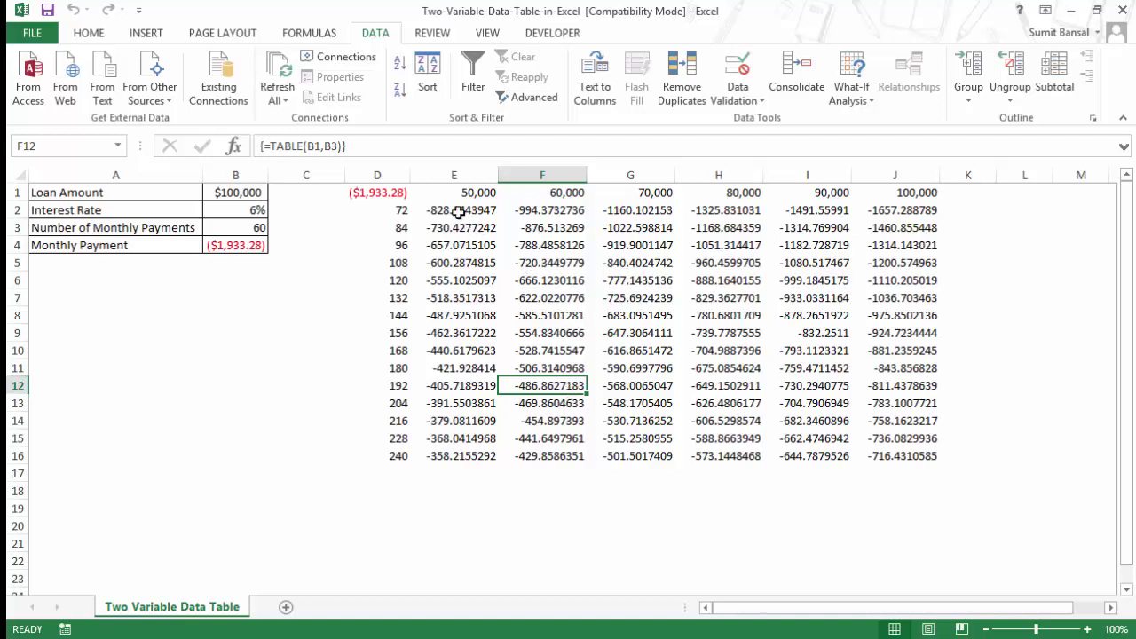
pyautogui.click(980, 385)
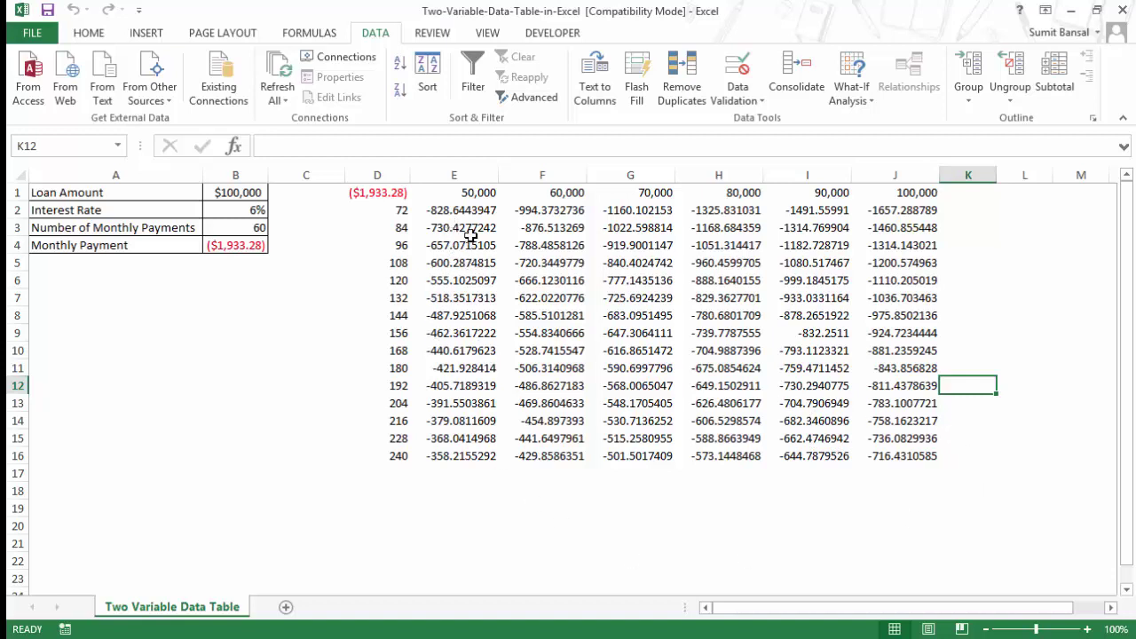
pyautogui.click(470, 229)
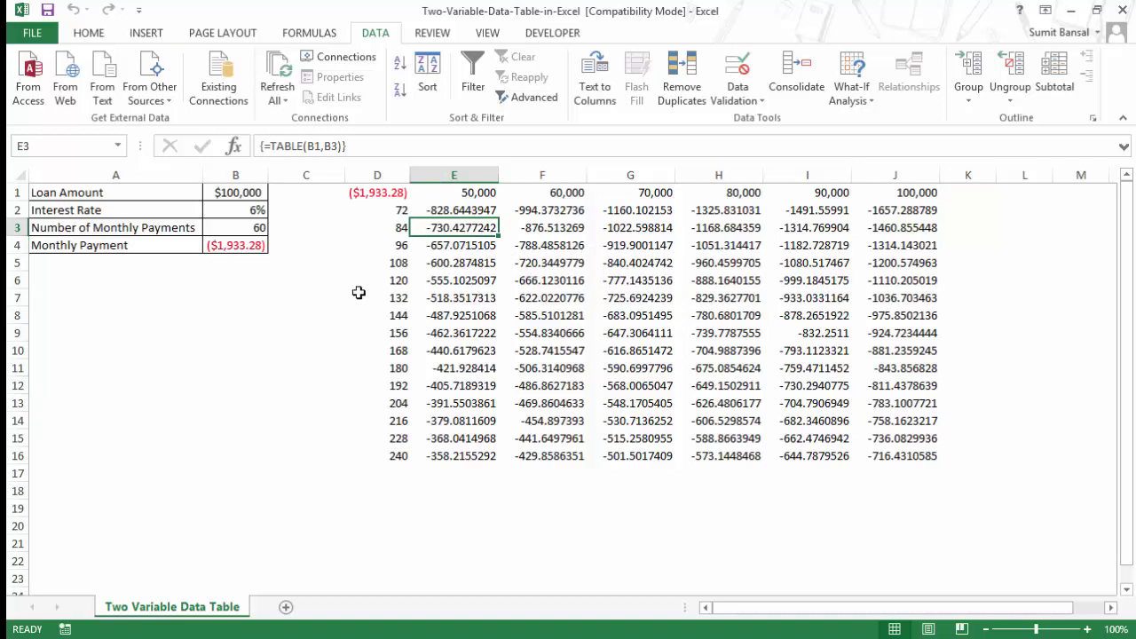
pyautogui.press('Delete')
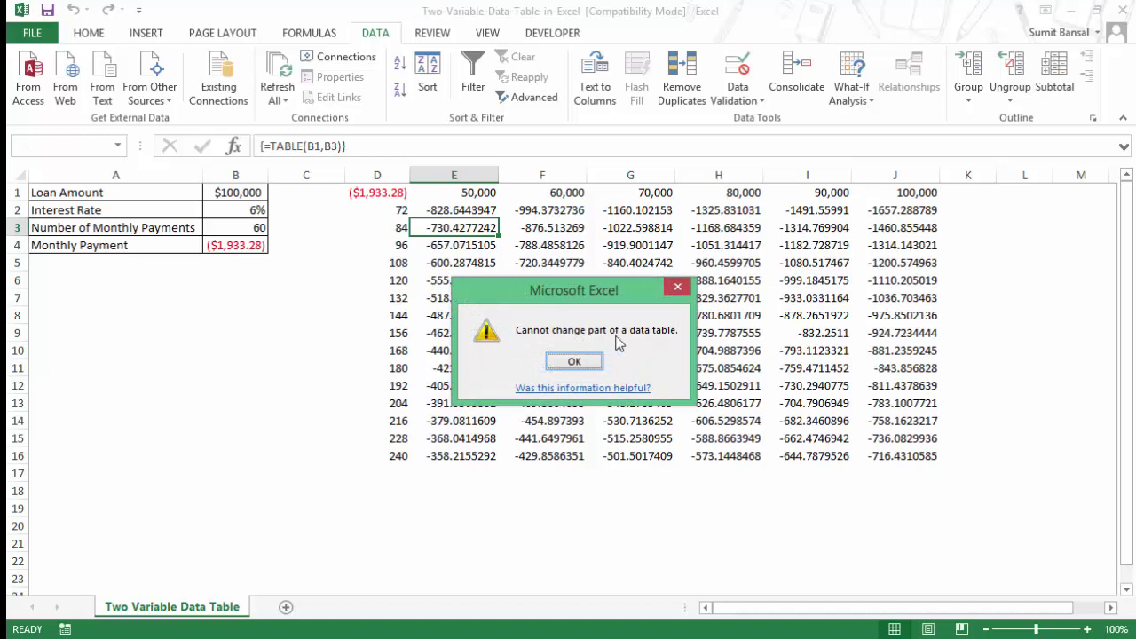
pyautogui.click(591, 357)
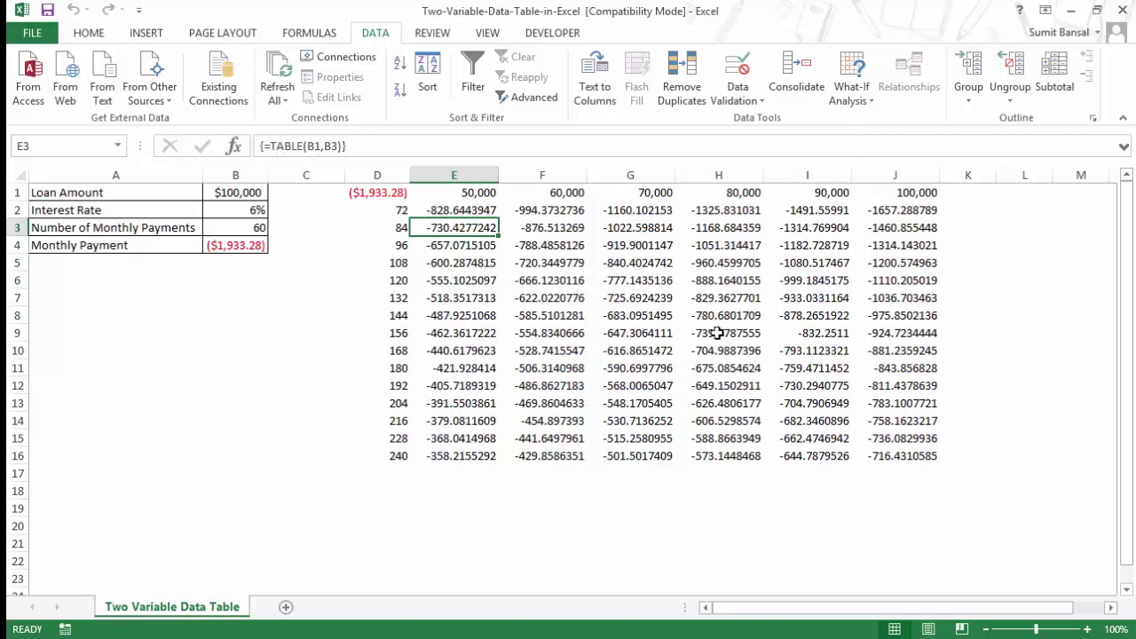
# Step: Select the payment results in E2:J16 and delete them
pyautogui.click(469, 213)
pyautogui.moveTo(466, 268)
pyautogui.mouseDown()
pyautogui.moveTo(482, 459)
pyautogui.moveTo(884, 457)
pyautogui.mouseUp()
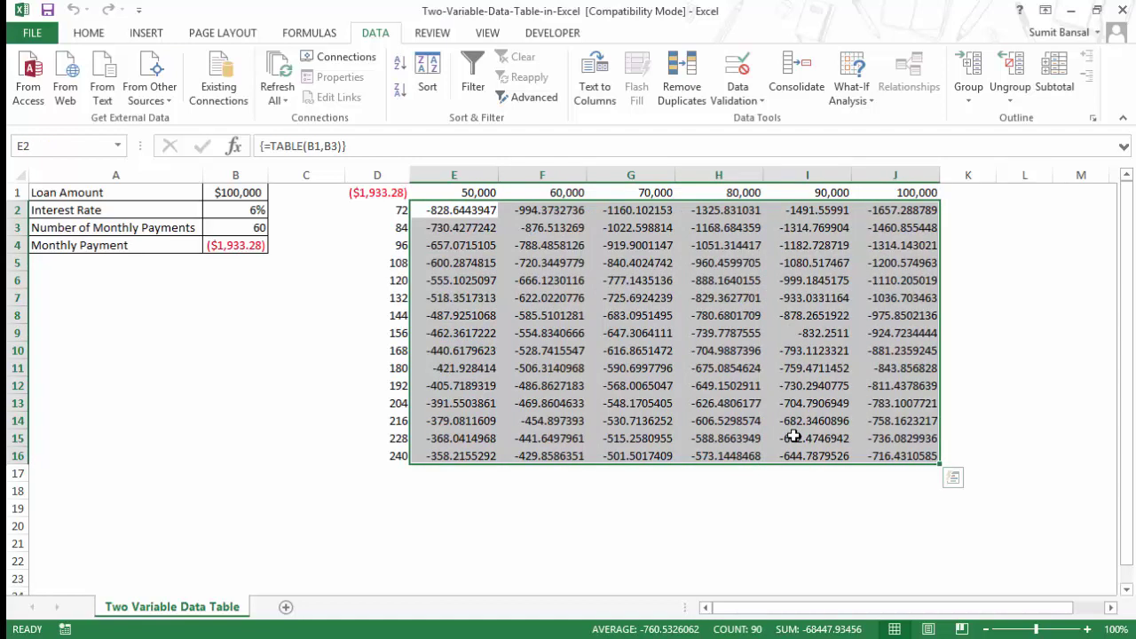
pyautogui.press('Delete')
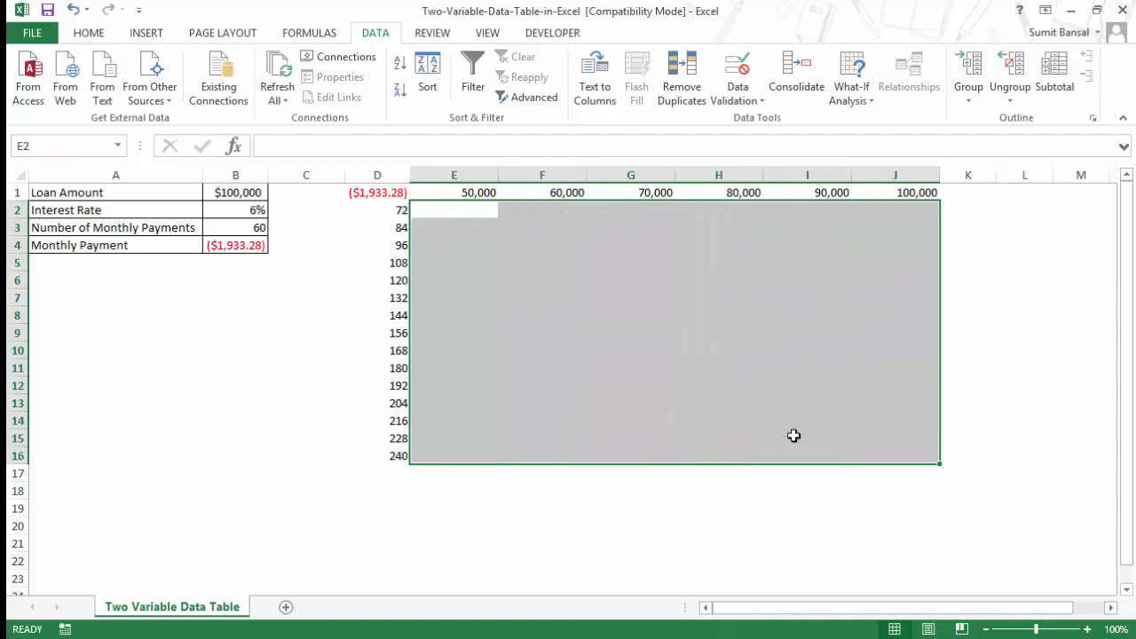